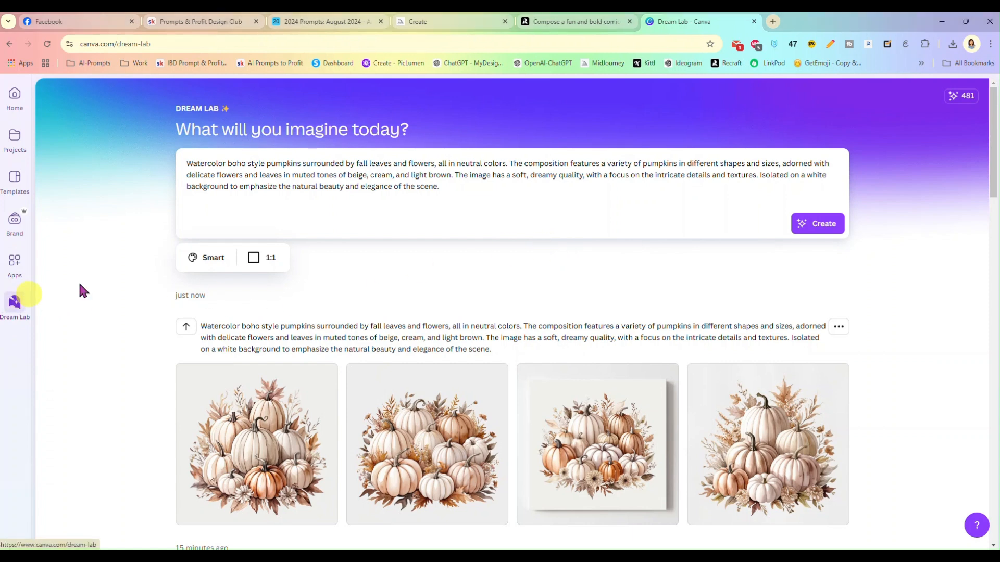
- Go to the Canva home page, reopen Dream Lab from there and highlight its web address
{"action": "left_click", "coordinate": [14, 100]}
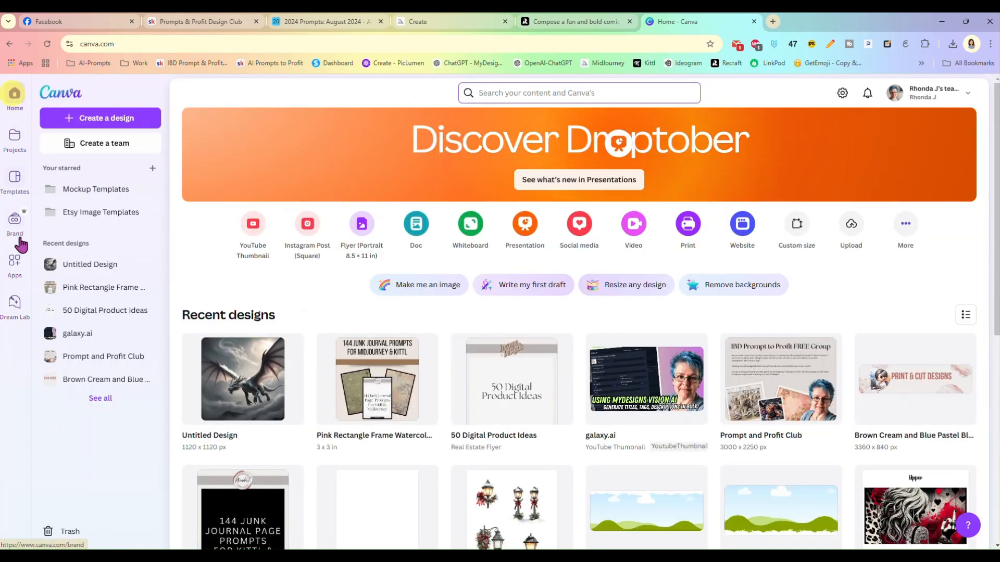
{"action": "left_click", "coordinate": [15, 311]}
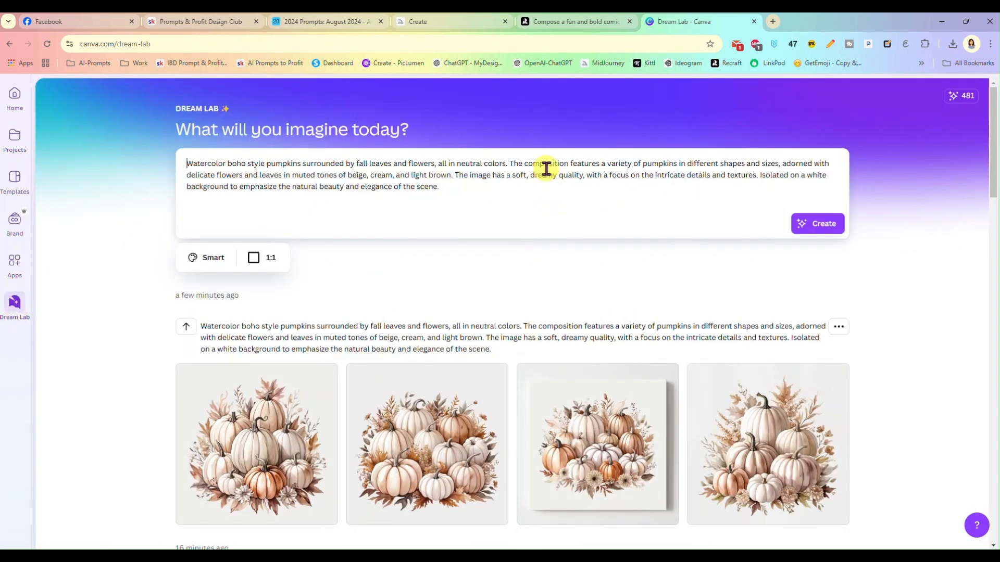
{"action": "left_click_drag", "start_coordinate": [161, 45], "coordinate": [73, 43]}
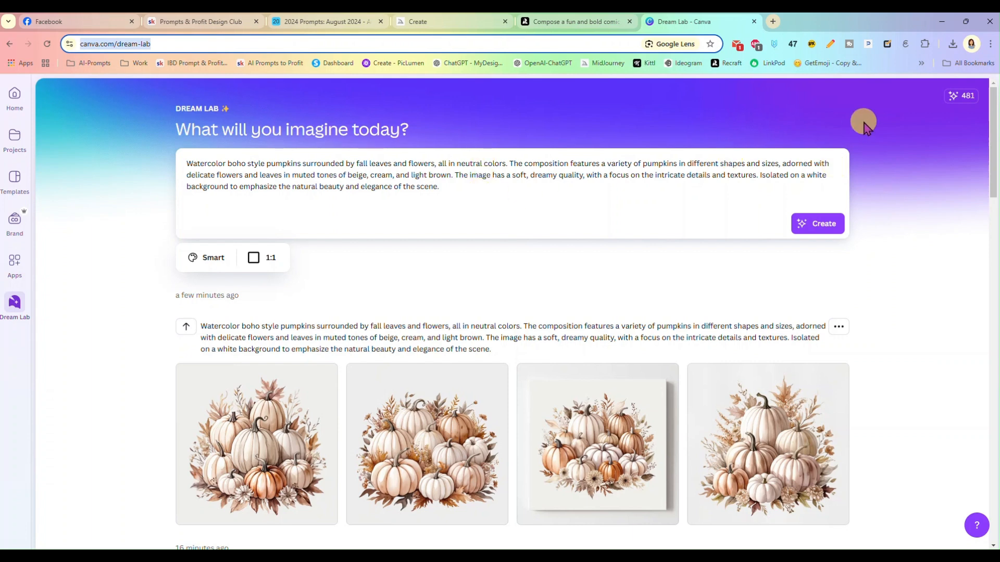
- Review the latest watercolor boho pumpkin results in Dream Lab and highlight the full prompt used for them
{"action": "scroll", "coordinate": [602, 257], "scroll_direction": "down", "scroll_amount": 1}
{"action": "mouse_move", "coordinate": [302, 358]}
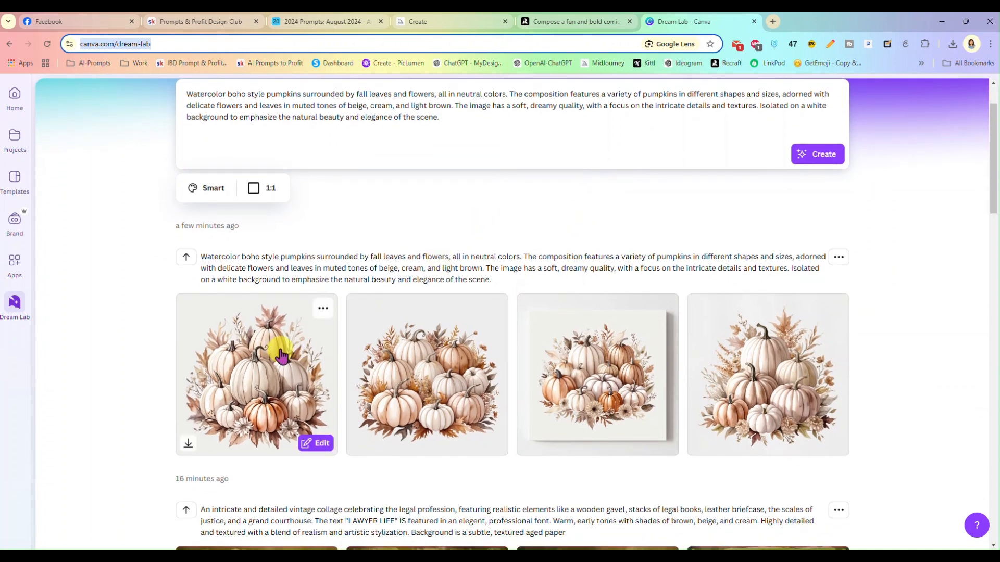
{"action": "scroll", "coordinate": [445, 131], "scroll_direction": "up", "scroll_amount": 1}
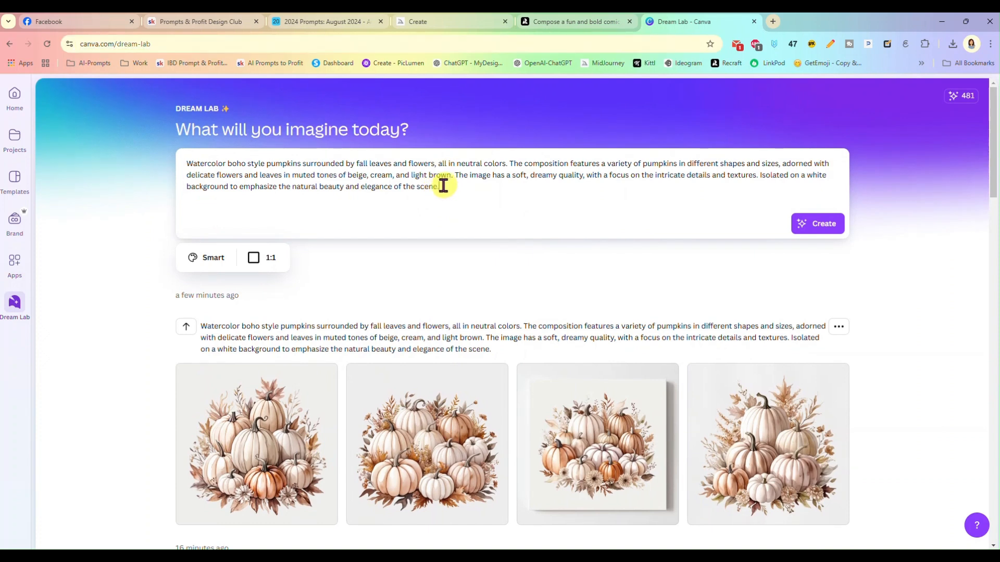
{"action": "left_click_drag", "start_coordinate": [444, 186], "coordinate": [190, 162]}
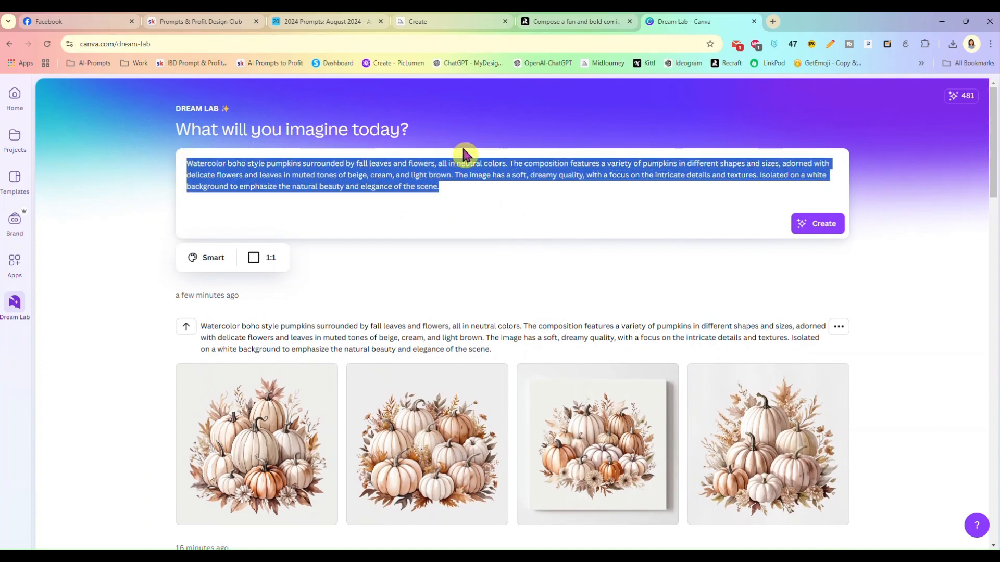
- Switch to the 2024 Prompts base in Airtable, browse the August 2024 gallery and open the July 2024 gallery
{"action": "left_click", "coordinate": [299, 19]}
{"action": "scroll", "coordinate": [504, 275], "scroll_direction": "down", "scroll_amount": 10}
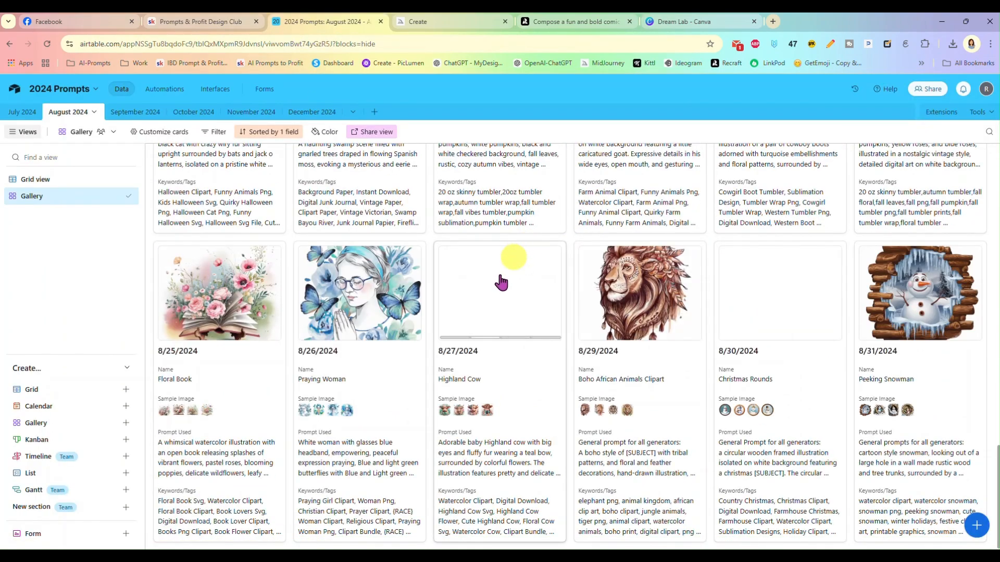
{"action": "scroll", "coordinate": [564, 300], "scroll_direction": "up", "scroll_amount": 10}
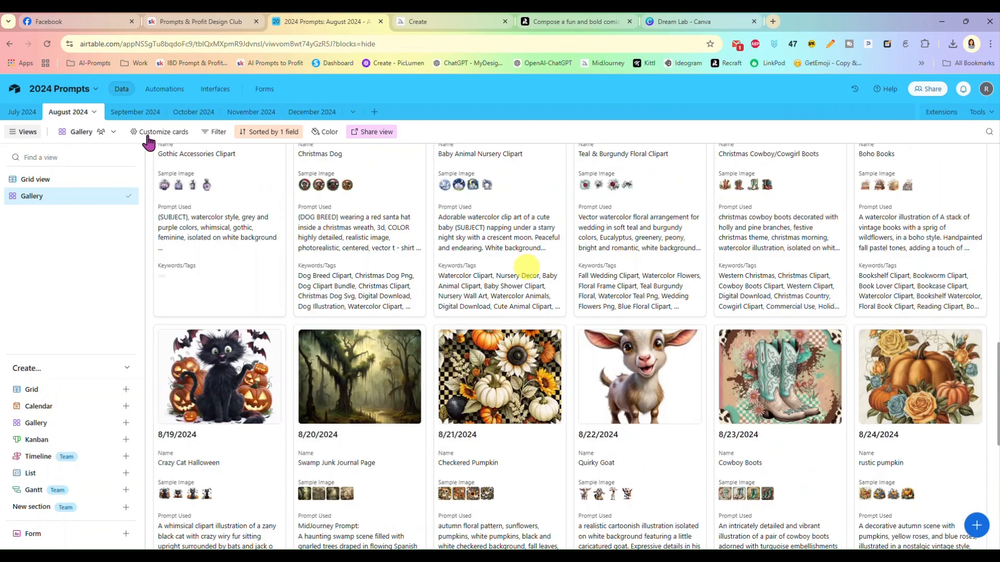
{"action": "left_click", "coordinate": [28, 112]}
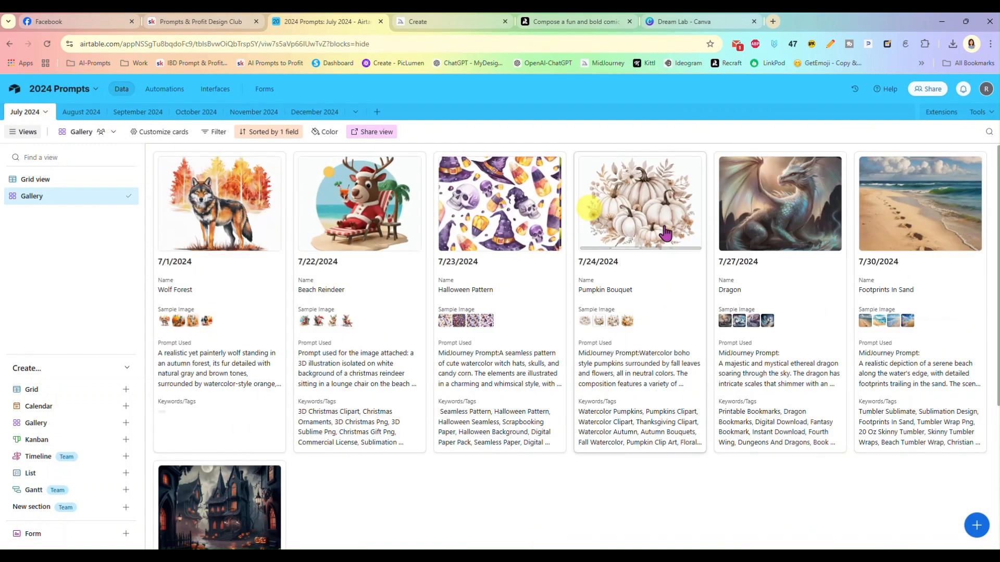
- Glance at the Midjourney and Recraft pages, return to Canva Dream Lab and enlarge the first boho pumpkin image
{"action": "left_click", "coordinate": [469, 20]}
{"action": "left_click", "coordinate": [558, 23]}
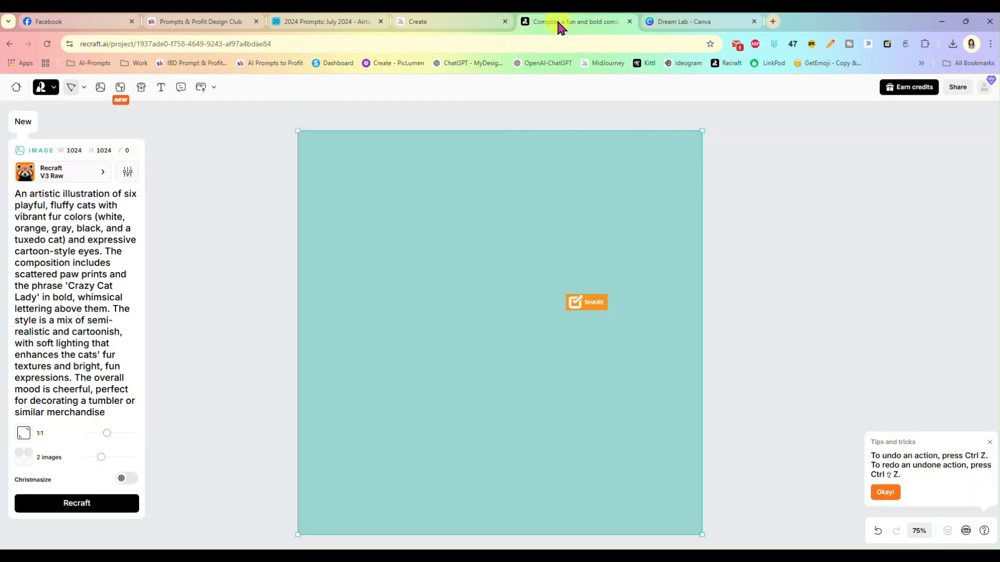
{"action": "left_click", "coordinate": [652, 20]}
{"action": "scroll", "coordinate": [410, 297], "scroll_direction": "down", "scroll_amount": 4}
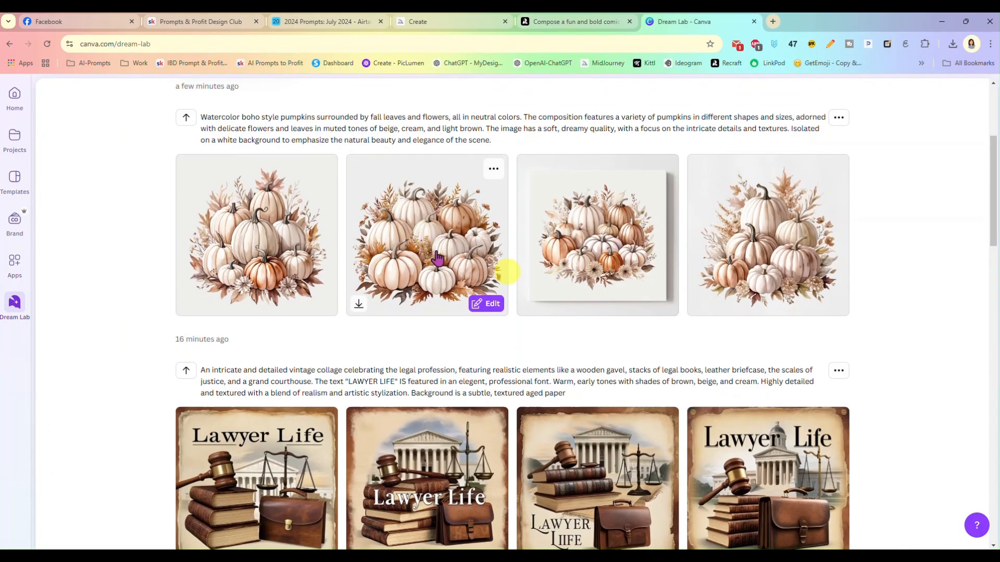
{"action": "left_click", "coordinate": [265, 235]}
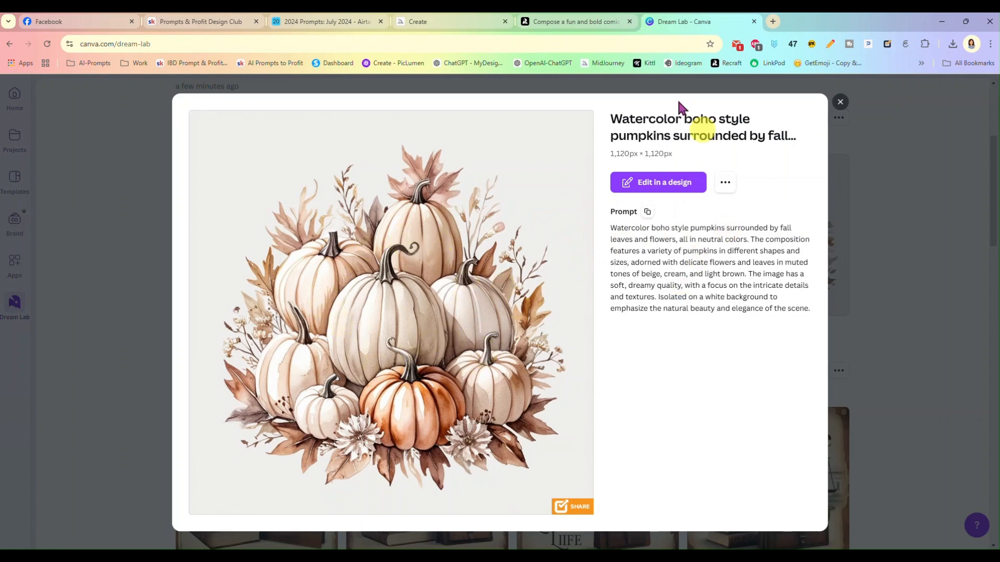
- Switch to Midjourney, copy the watercolor boho pumpkins prompt, submit it for generation and show the newest creations
{"action": "left_click", "coordinate": [477, 21]}
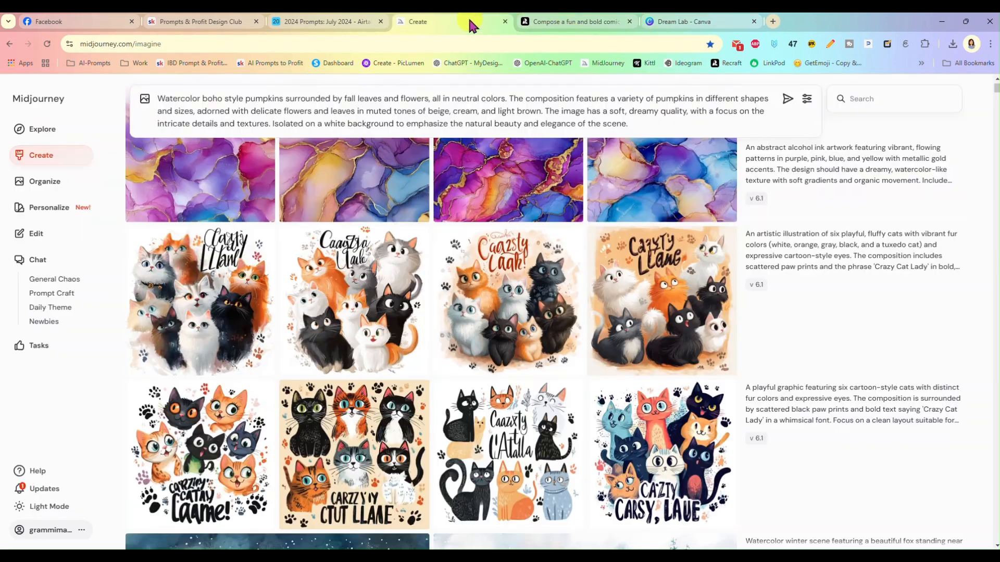
{"action": "triple_click", "coordinate": [462, 113]}
{"action": "key", "text": "ctrl+c"}
{"action": "left_click", "coordinate": [608, 125]}
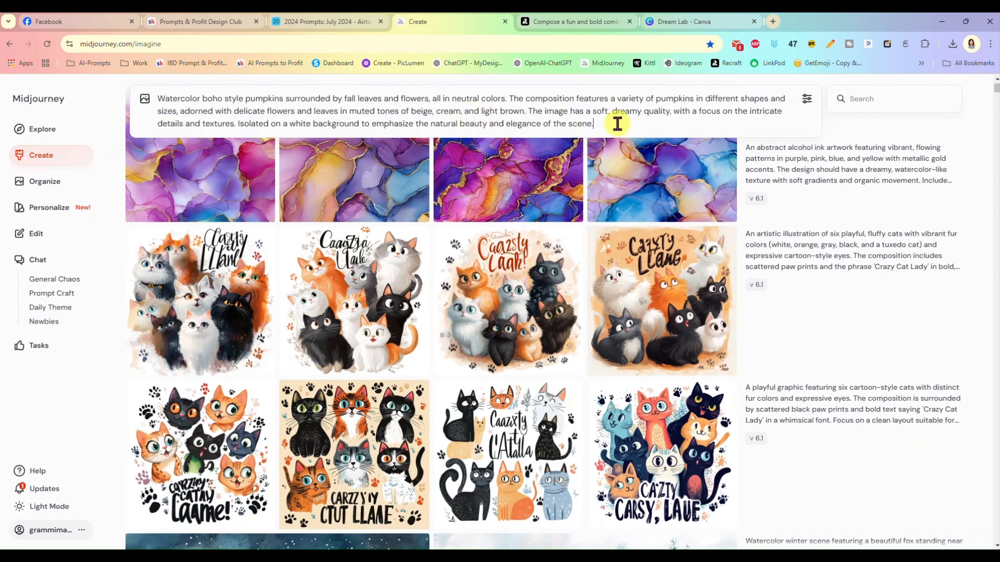
{"action": "key", "text": "Return"}
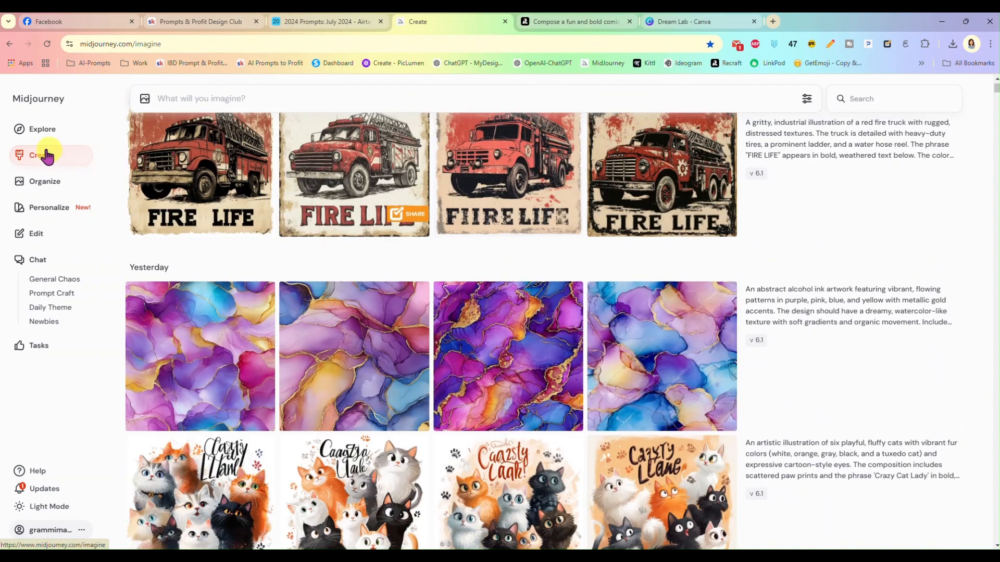
{"action": "left_click", "coordinate": [47, 156]}
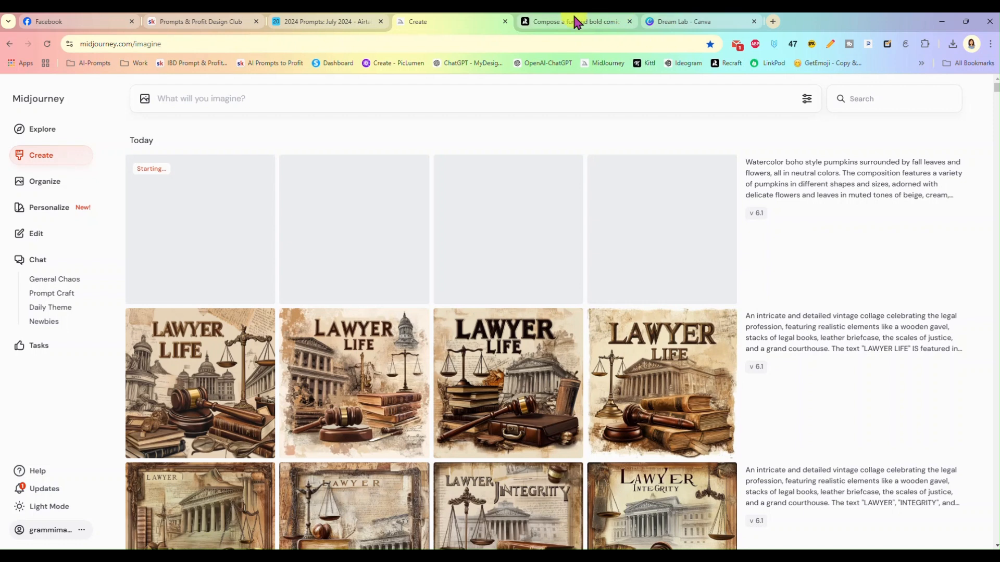
- Switch to Recraft, replace the cat prompt with the copied watercolor boho pumpkins prompt and generate the images
{"action": "left_click", "coordinate": [573, 21]}
{"action": "key", "text": "ctrl+a"}
{"action": "key", "text": "ctrl+v"}
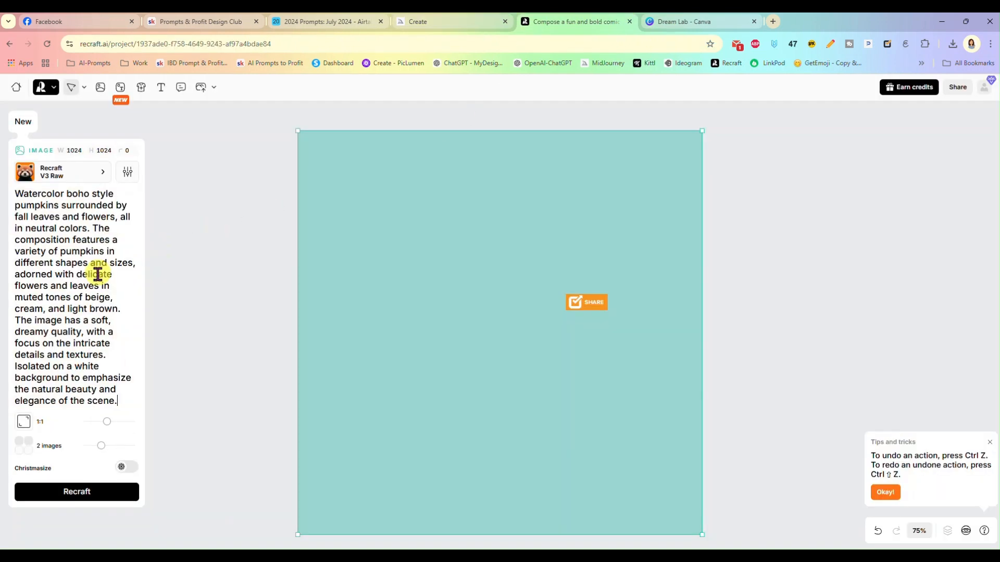
{"action": "left_click", "coordinate": [83, 492]}
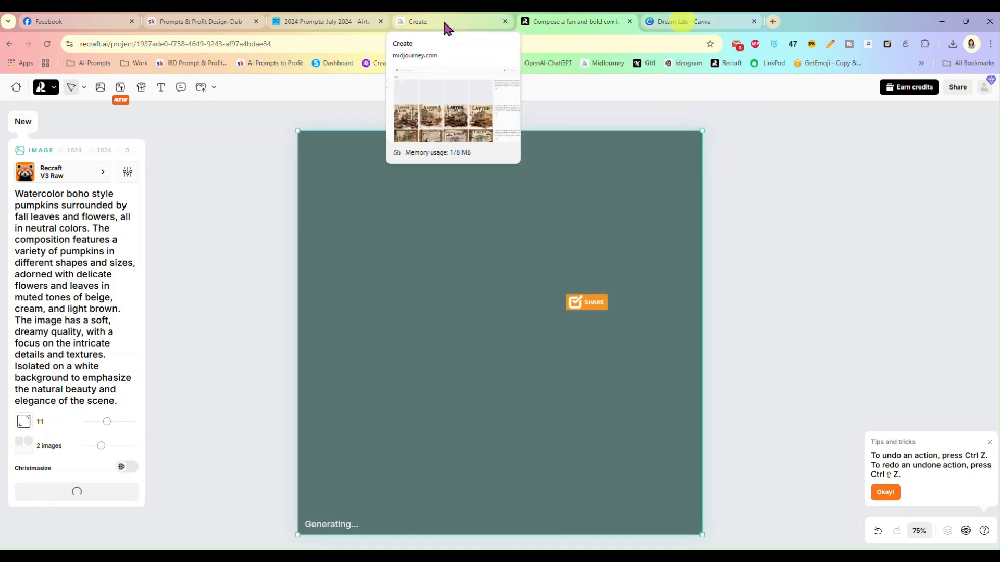
- Check the Midjourney queue, return to Canva Dream Lab and view the second boho pumpkin image enlarged before closing it
{"action": "left_click", "coordinate": [443, 17]}
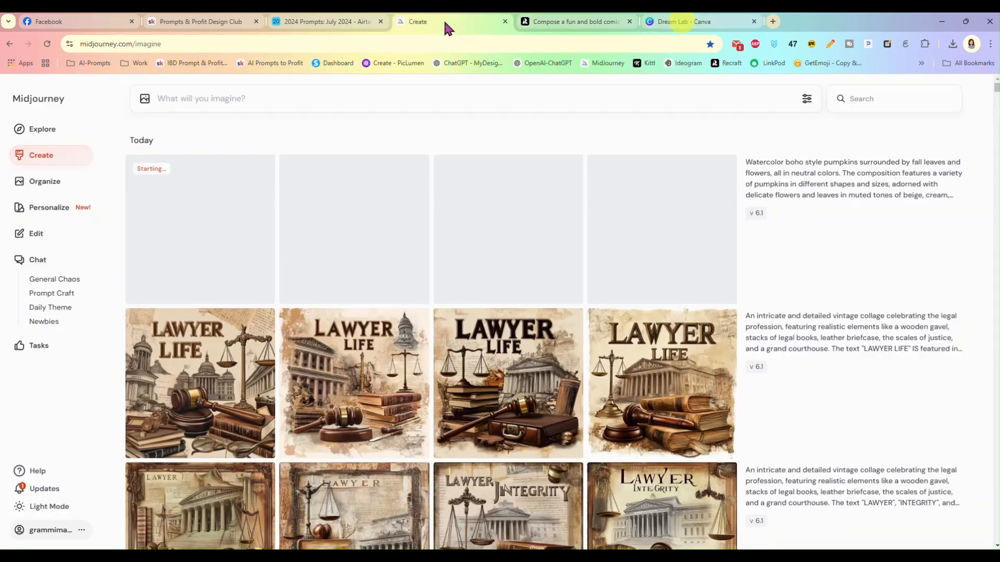
{"action": "left_click", "coordinate": [677, 22]}
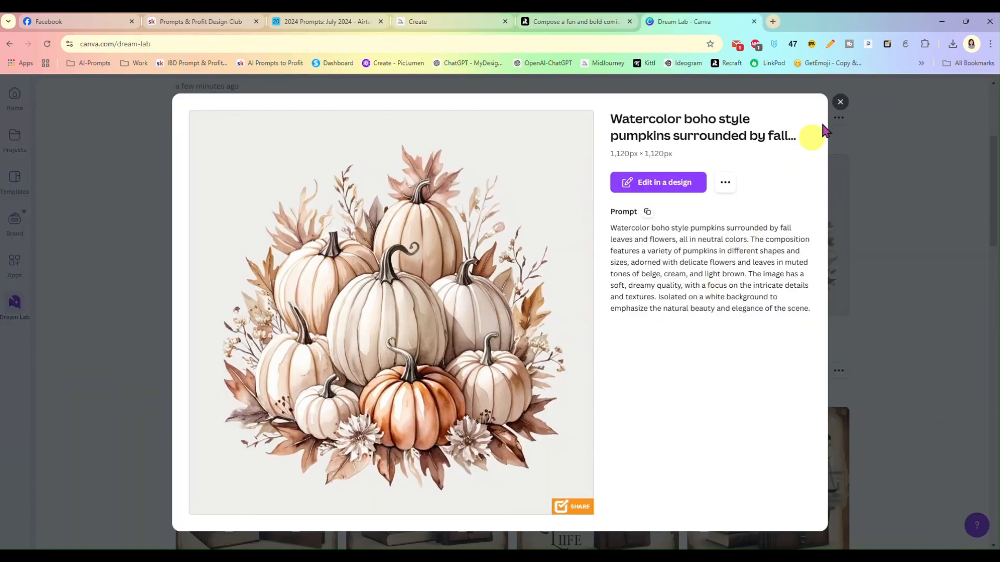
{"action": "left_click", "coordinate": [840, 103]}
{"action": "left_click", "coordinate": [426, 232]}
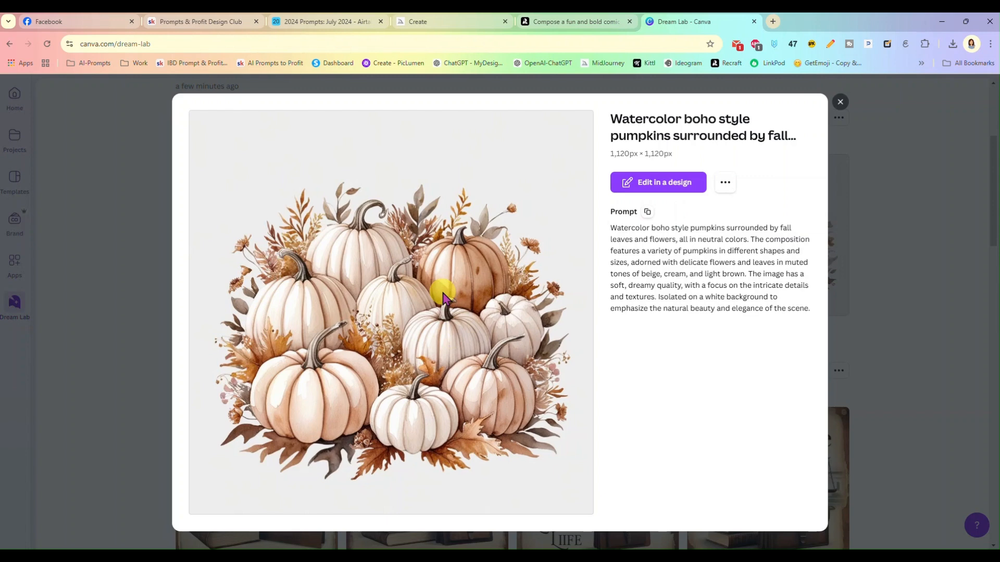
{"action": "left_click", "coordinate": [840, 103]}
- Examine the second pumpkin variant in Recraft and each of the four newly generated pumpkin images in Midjourney
{"action": "left_click", "coordinate": [576, 23]}
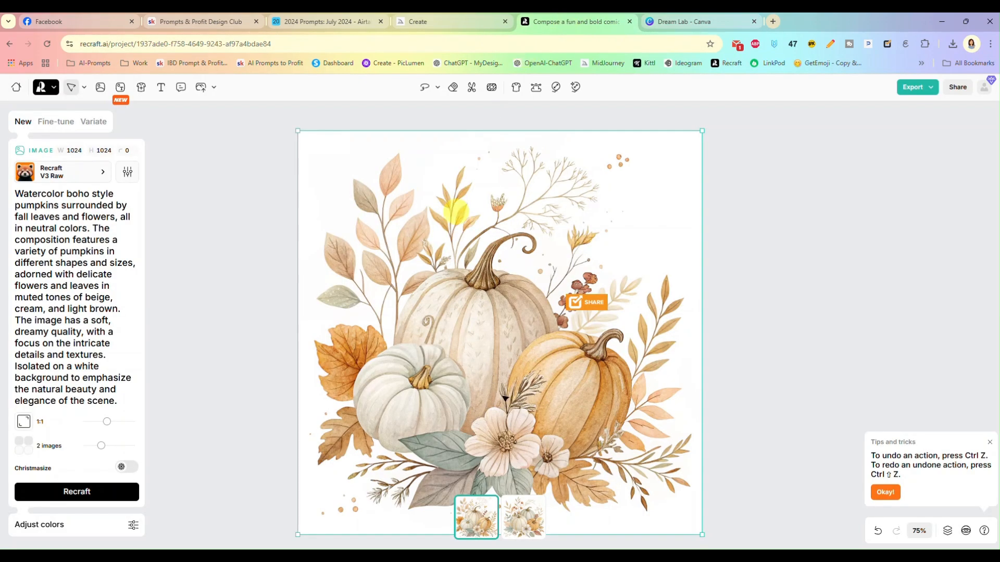
{"action": "left_click", "coordinate": [531, 518]}
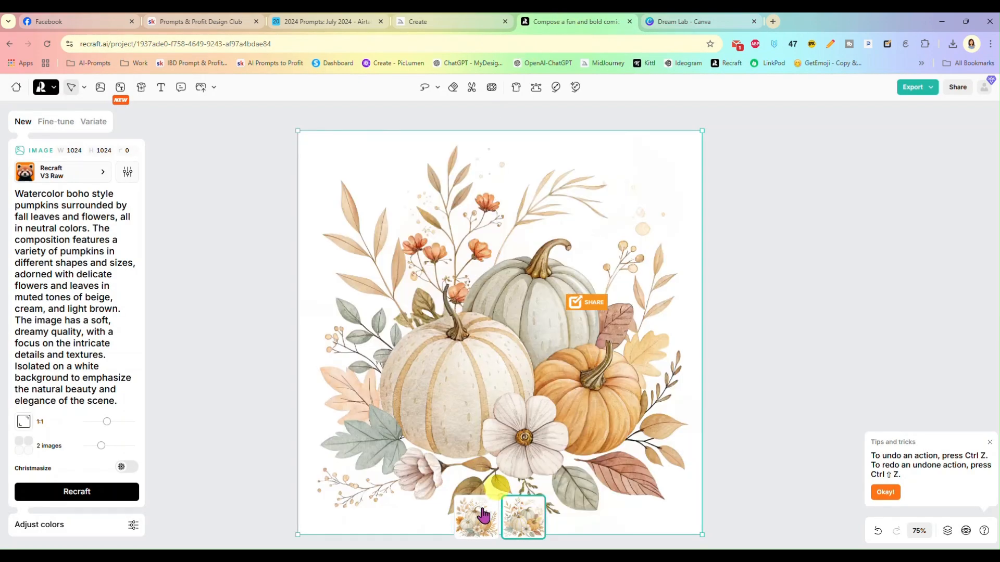
{"action": "left_click", "coordinate": [457, 24]}
{"action": "left_click", "coordinate": [214, 211]}
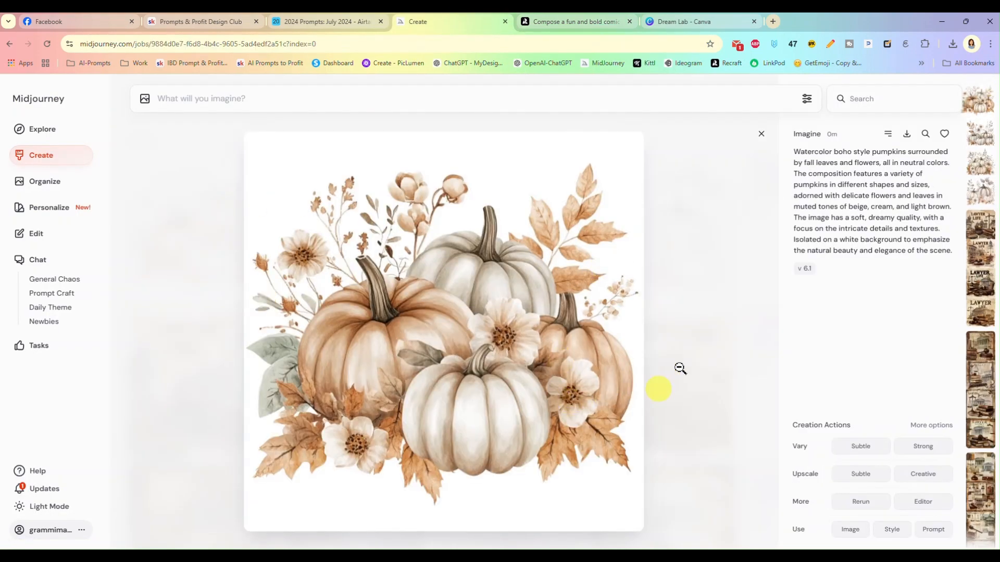
{"action": "left_click", "coordinate": [981, 131]}
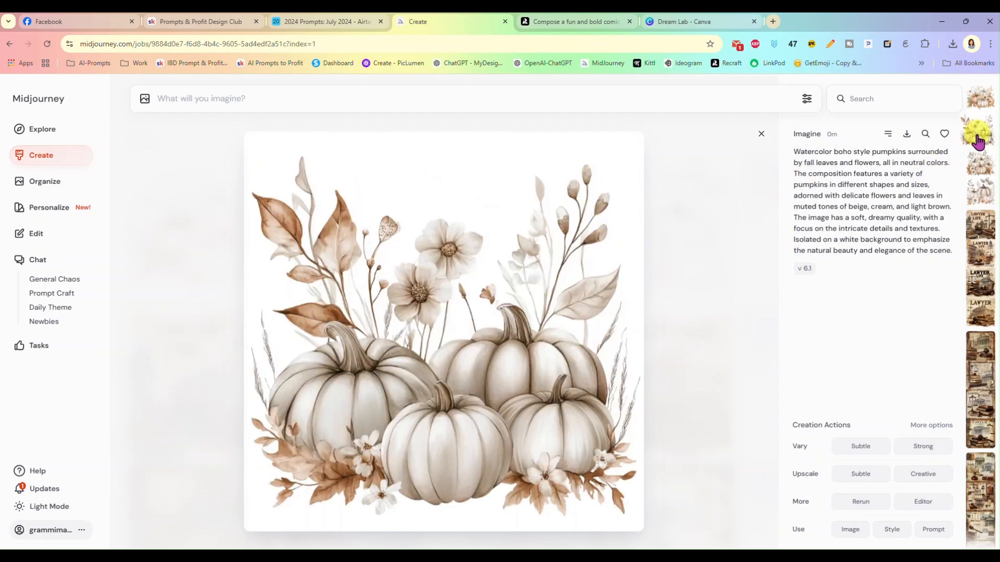
{"action": "left_click", "coordinate": [980, 168]}
{"action": "left_click", "coordinate": [980, 193]}
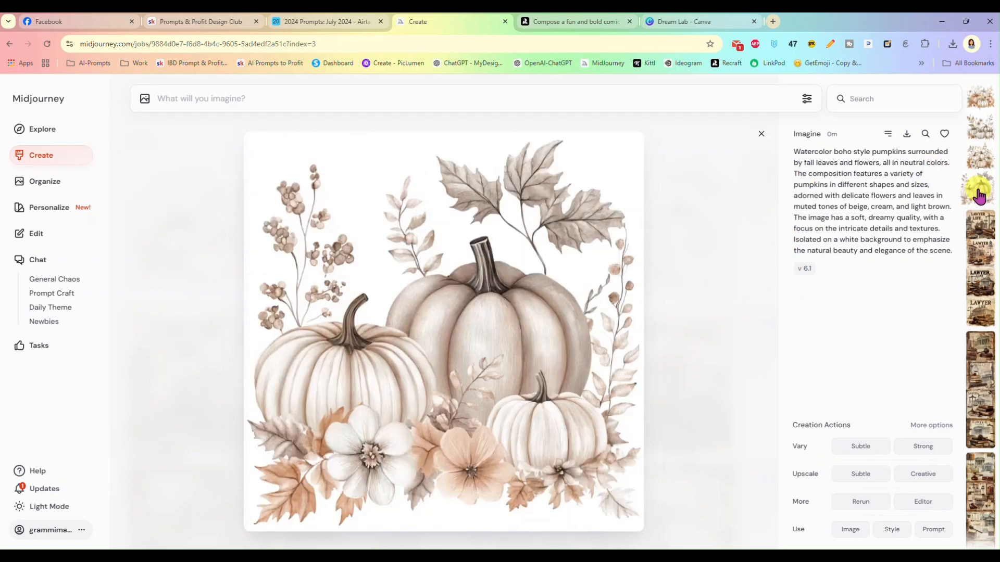
- Return to Canva Dream Lab and enlarge the second pumpkin image again for comparison, then close the preview
{"action": "left_click", "coordinate": [679, 22]}
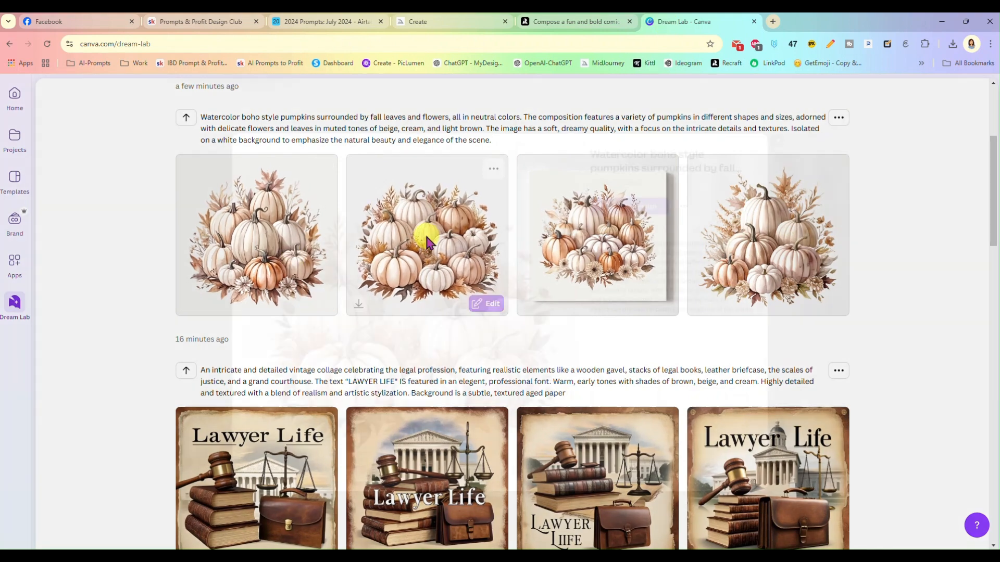
{"action": "left_click", "coordinate": [425, 239]}
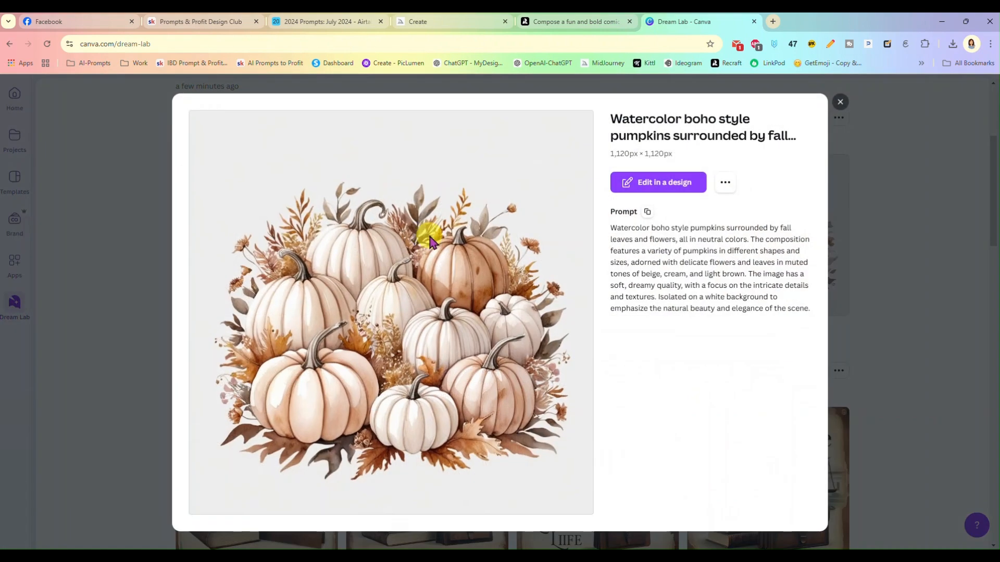
{"action": "left_click", "coordinate": [840, 101]}
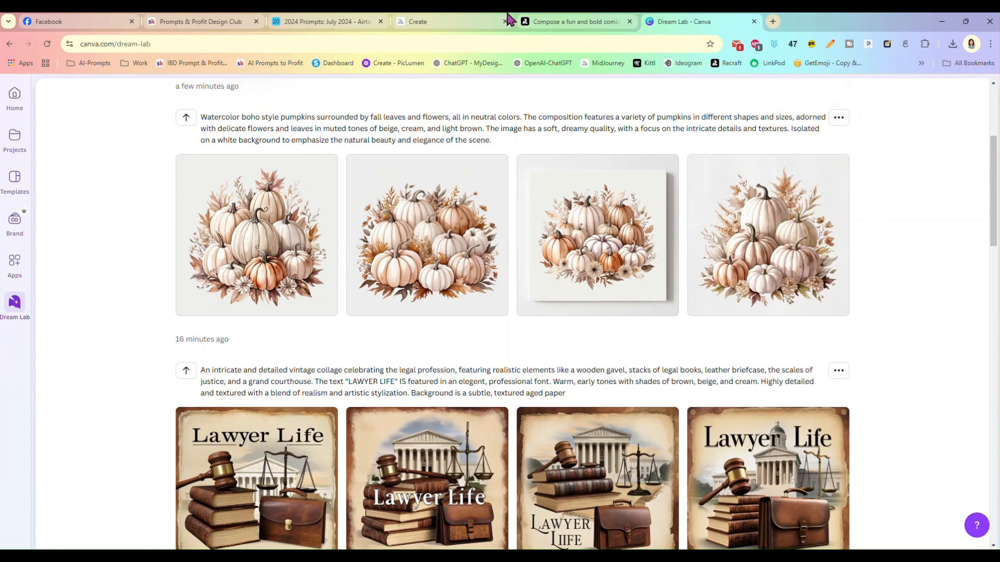
- Switch to Midjourney, close the enlarged pumpkin image and open the third 'Crazy Cat Lady' image from yesterday's creations
{"action": "left_click", "coordinate": [456, 19]}
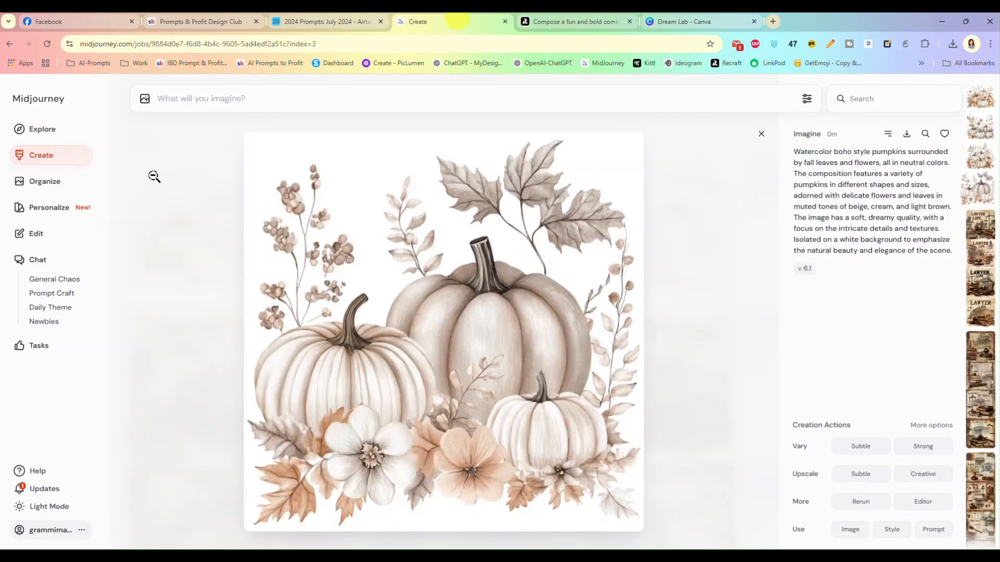
{"action": "left_click", "coordinate": [763, 136]}
{"action": "scroll", "coordinate": [379, 311], "scroll_direction": "down", "scroll_amount": 6}
{"action": "scroll", "coordinate": [355, 323], "scroll_direction": "down", "scroll_amount": 15}
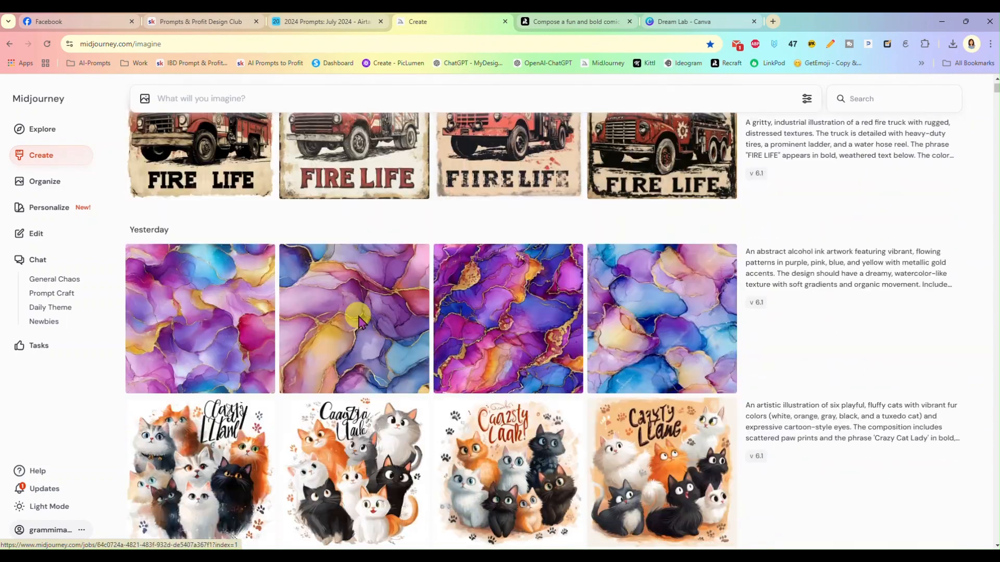
{"action": "scroll", "coordinate": [358, 320], "scroll_direction": "down", "scroll_amount": 2}
{"action": "left_click", "coordinate": [513, 336]}
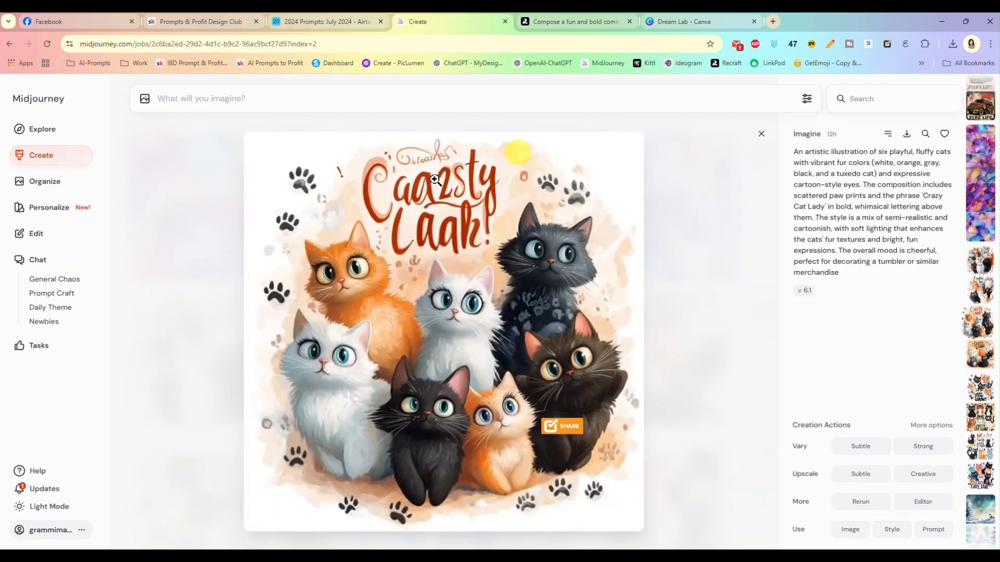
- Reuse the cat image's prompt text in the Midjourney prompt box and copy the whole prompt
{"action": "left_click", "coordinate": [848, 245]}
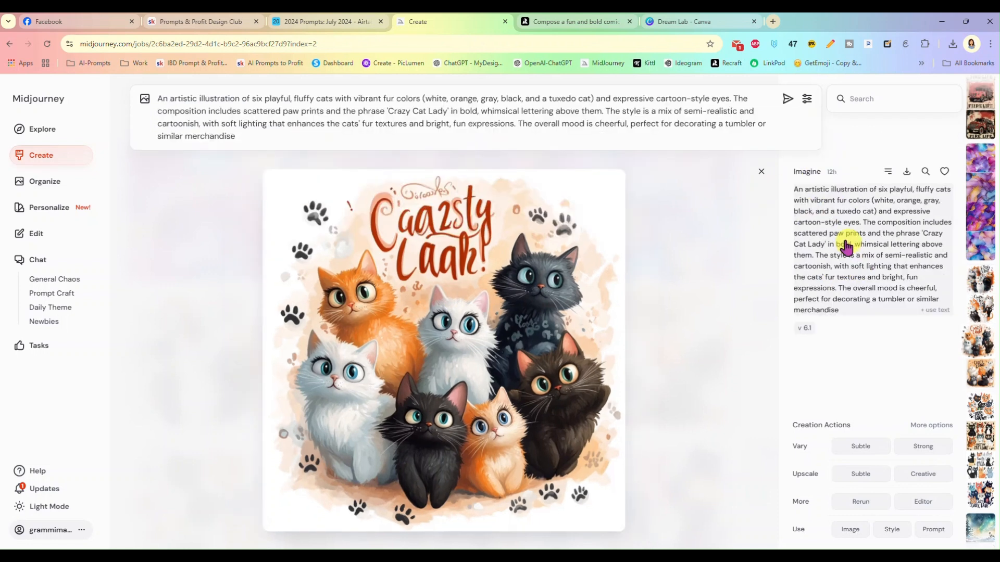
{"action": "left_click", "coordinate": [255, 132]}
{"action": "key", "text": "ctrl+a"}
{"action": "key", "text": "ctrl+c"}
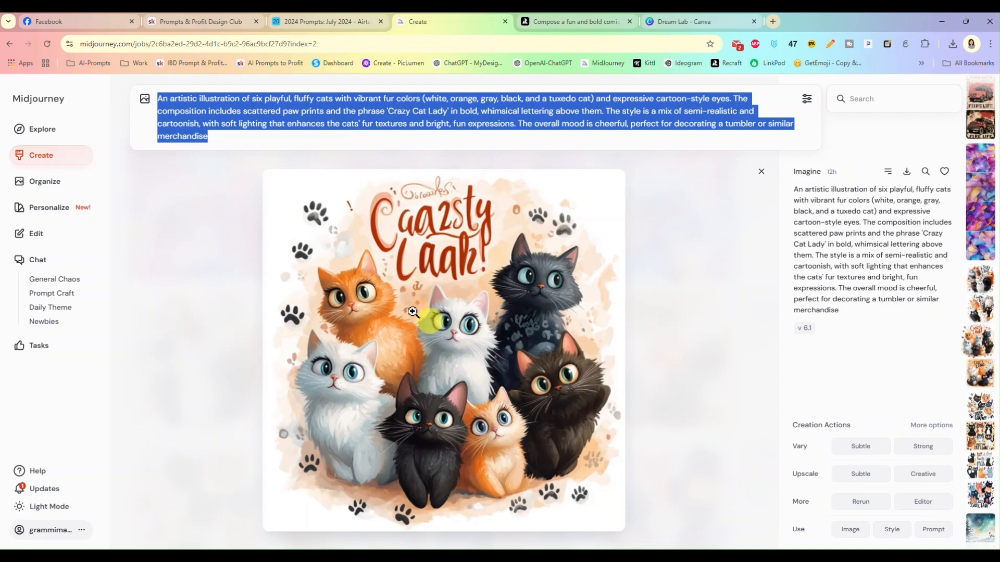
- Switch to Recraft, replace the pumpkin prompt with the copied 'Crazy Cat Lady' prompt, set the output to 4 images and generate them
{"action": "left_click", "coordinate": [567, 25]}
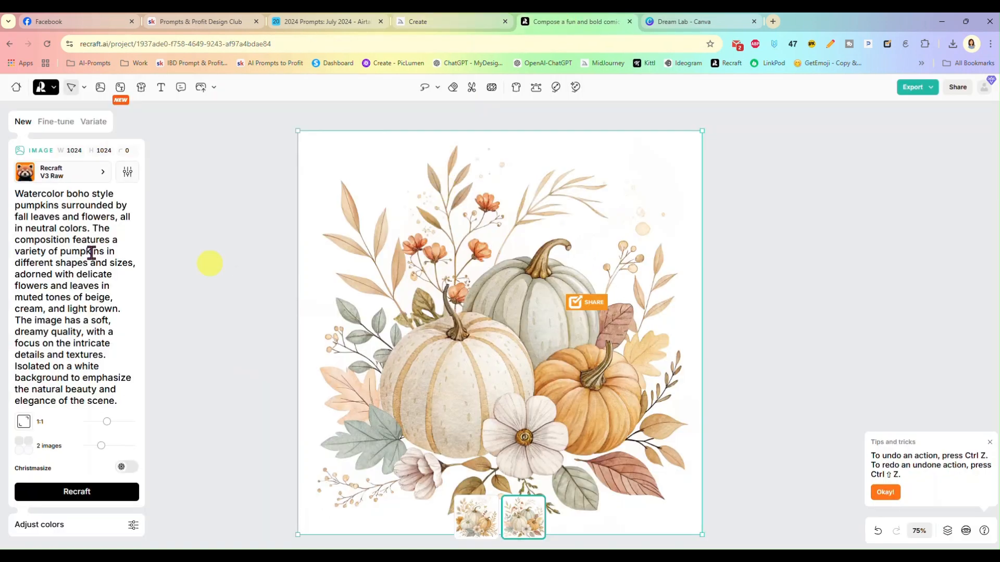
{"action": "key", "text": "ctrl+v"}
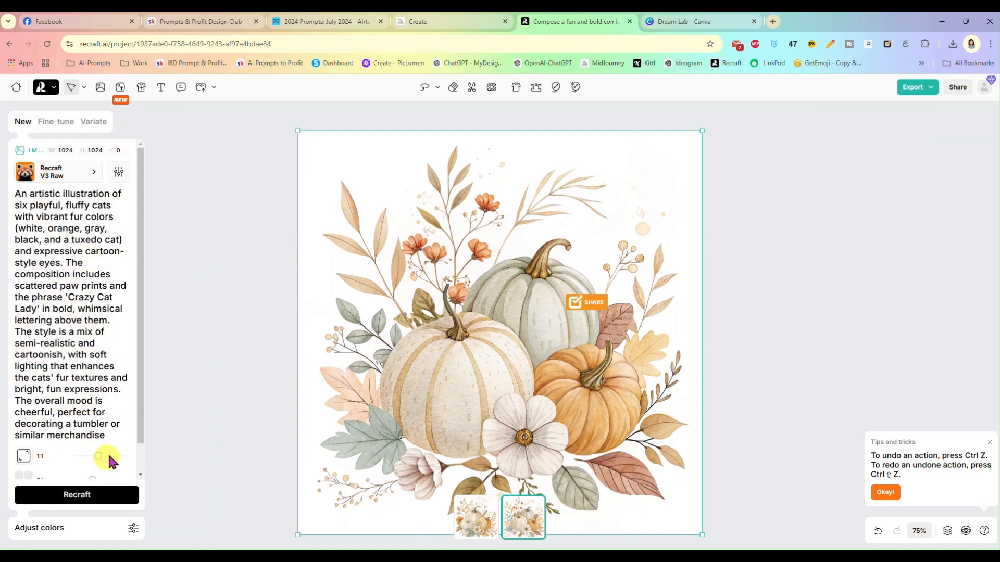
{"action": "scroll", "coordinate": [116, 401], "scroll_direction": "down", "scroll_amount": 1}
{"action": "left_click_drag", "start_coordinate": [100, 452], "coordinate": [125, 449]}
{"action": "left_click", "coordinate": [74, 494]}
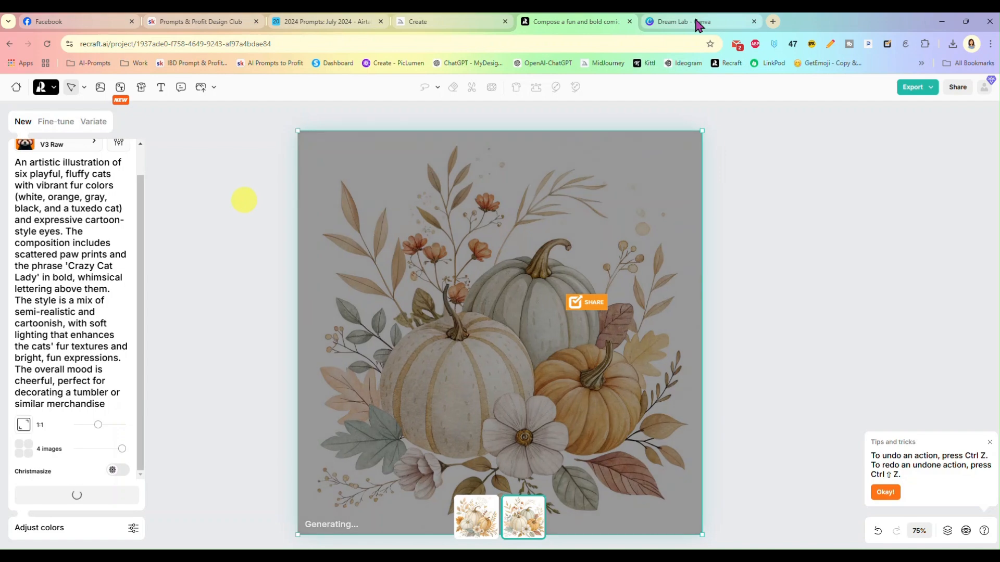
- Switch to Canva Dream Lab, replace the pumpkin prompt with the copied 'Crazy Cat Lady' prompt and generate the images
{"action": "left_click", "coordinate": [693, 16]}
{"action": "scroll", "coordinate": [558, 128], "scroll_direction": "up", "scroll_amount": 4}
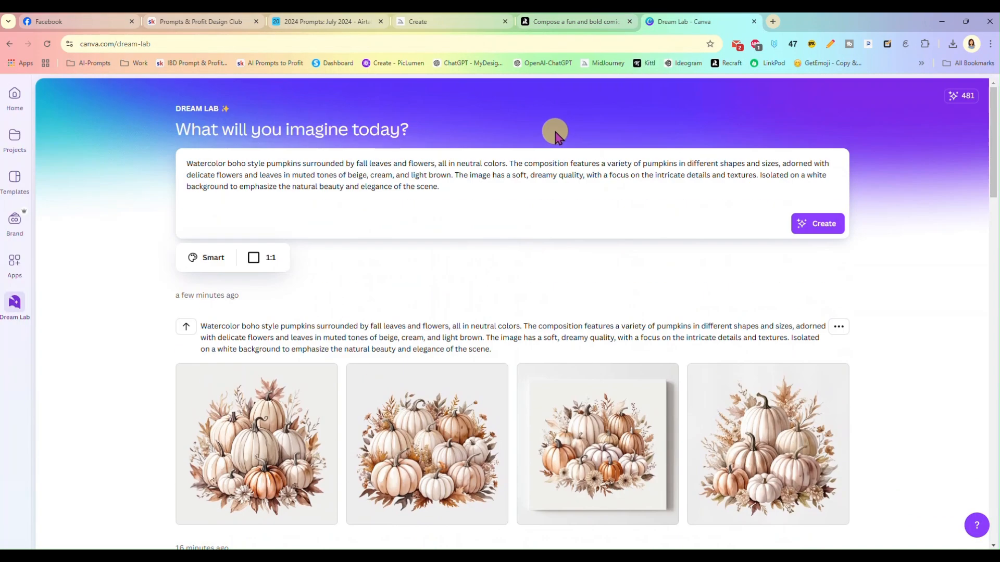
{"action": "triple_click", "coordinate": [390, 186]}
{"action": "key", "text": "ctrl+v"}
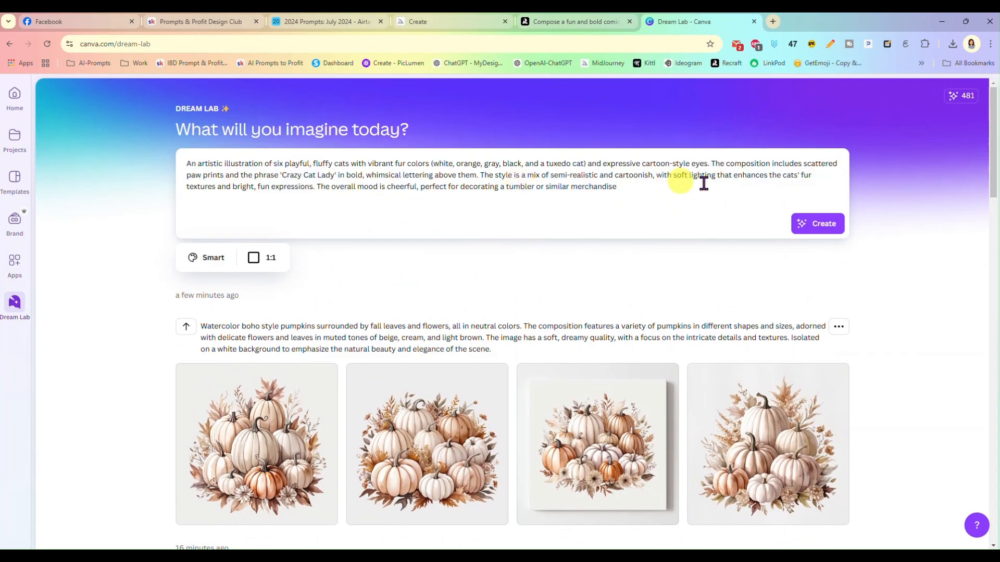
{"action": "left_click", "coordinate": [825, 222]}
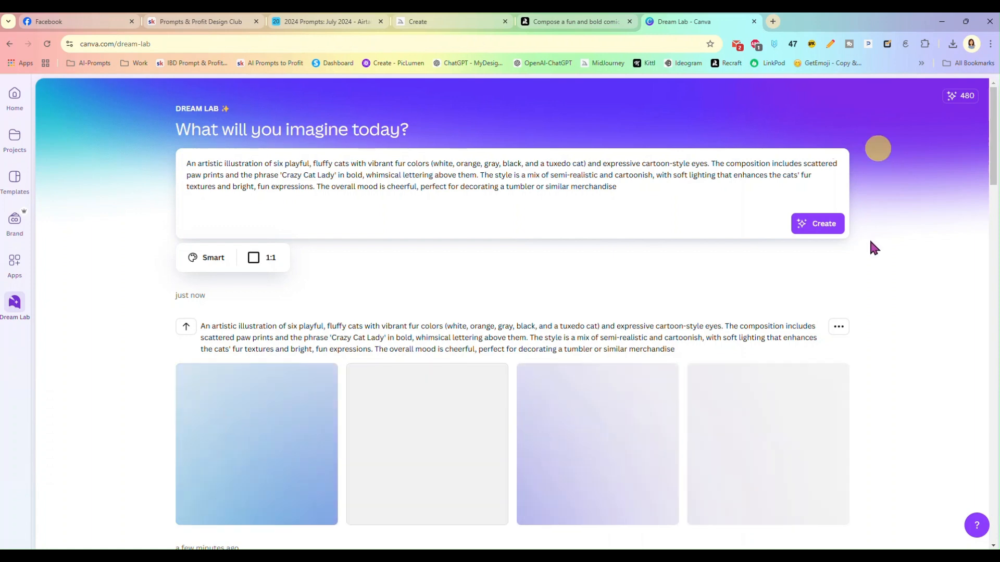
- Enlarge the first, second and third generated cat images in Dream Lab one after another, closing each preview
{"action": "scroll", "coordinate": [870, 241], "scroll_direction": "down", "scroll_amount": 1}
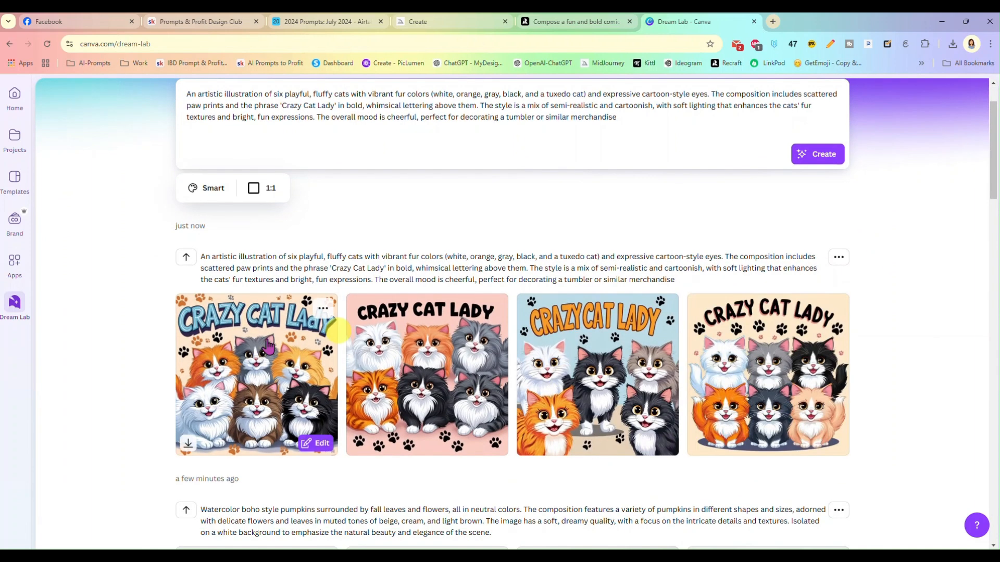
{"action": "left_click", "coordinate": [267, 359]}
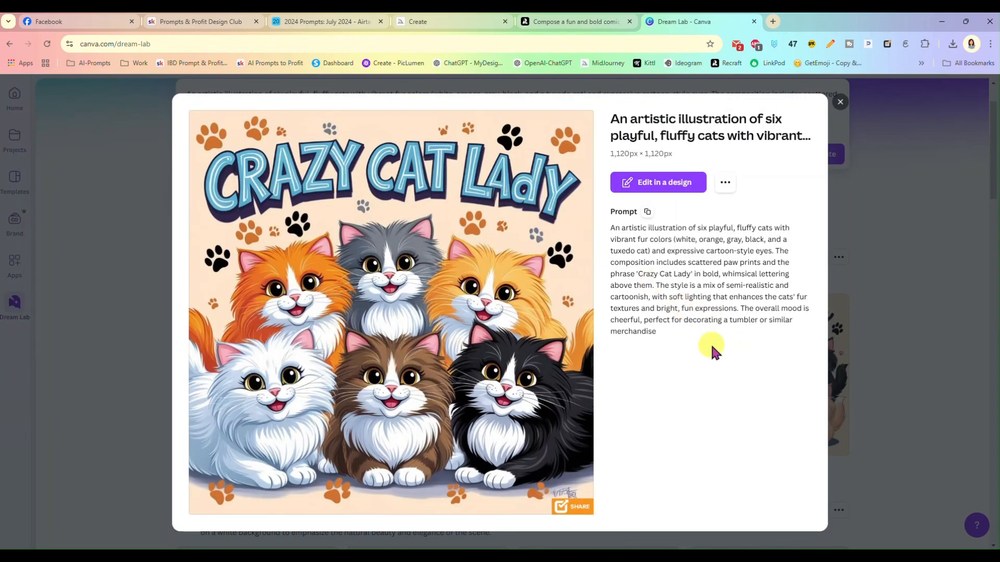
{"action": "left_click", "coordinate": [840, 102]}
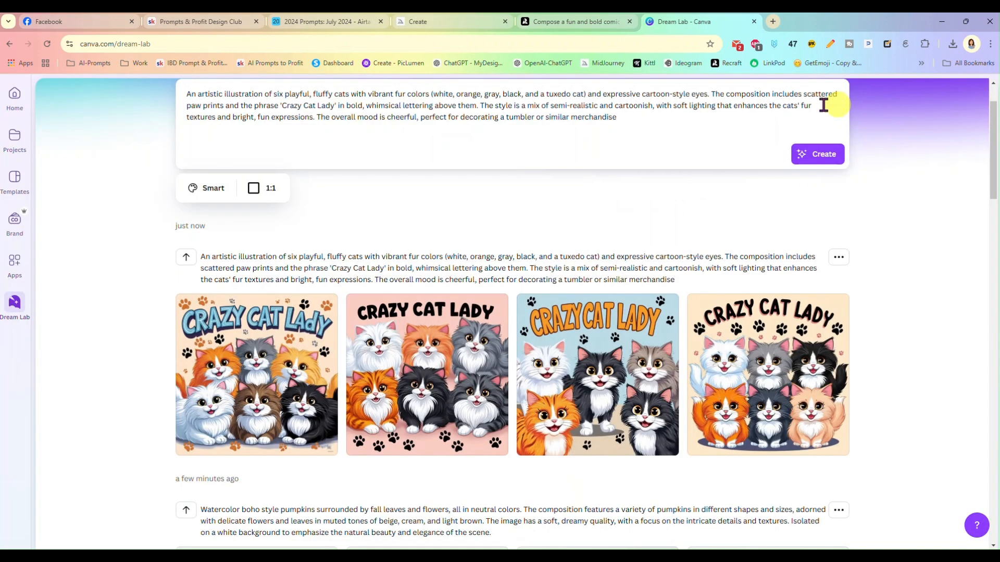
{"action": "left_click", "coordinate": [446, 361]}
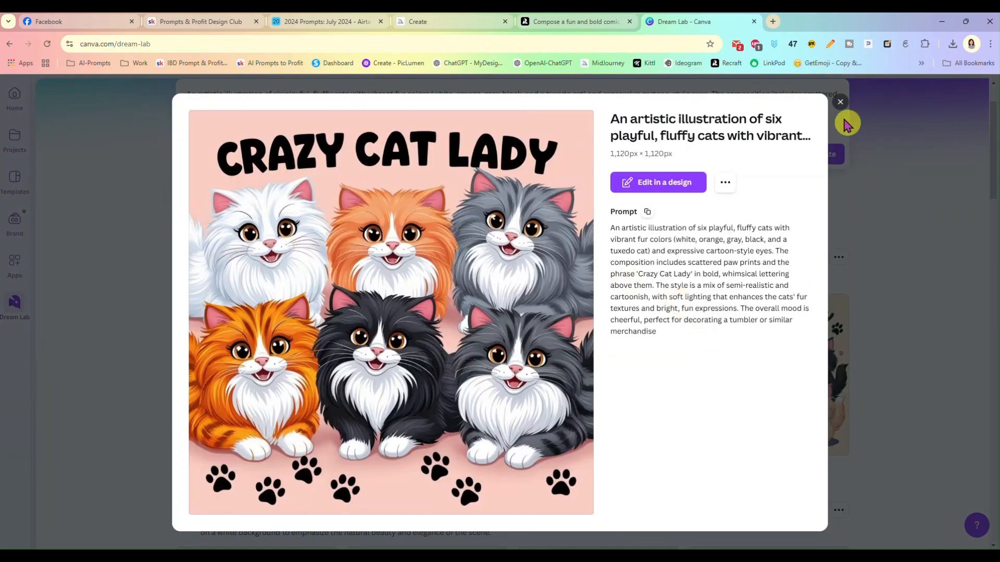
{"action": "left_click", "coordinate": [840, 102]}
{"action": "left_click", "coordinate": [569, 376]}
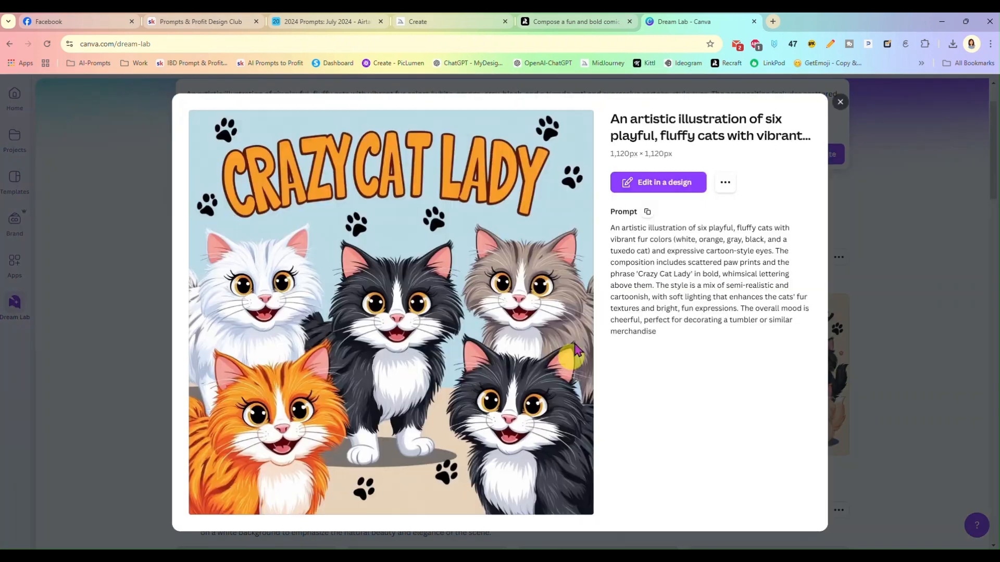
{"action": "left_click", "coordinate": [840, 101]}
- Switch to Recraft and examine each of the four generated 'Crazy Cat Lady' variants
{"action": "left_click", "coordinate": [569, 22]}
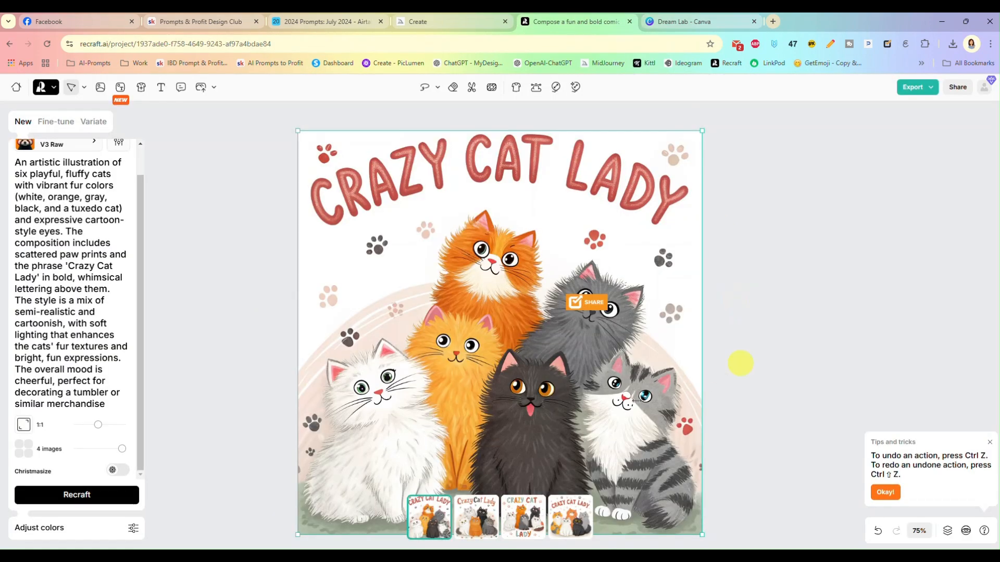
{"action": "left_click", "coordinate": [472, 526]}
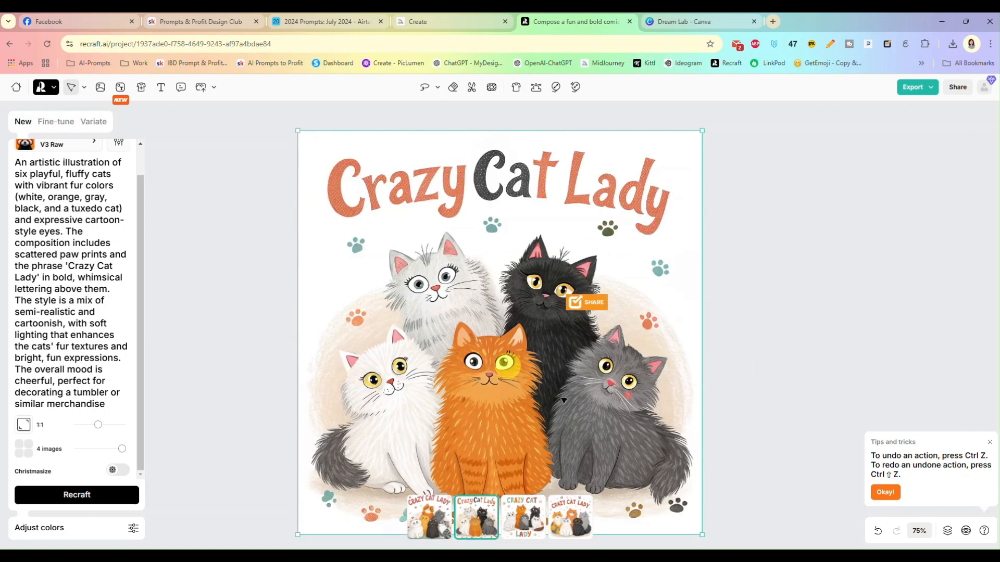
{"action": "left_click", "coordinate": [523, 517]}
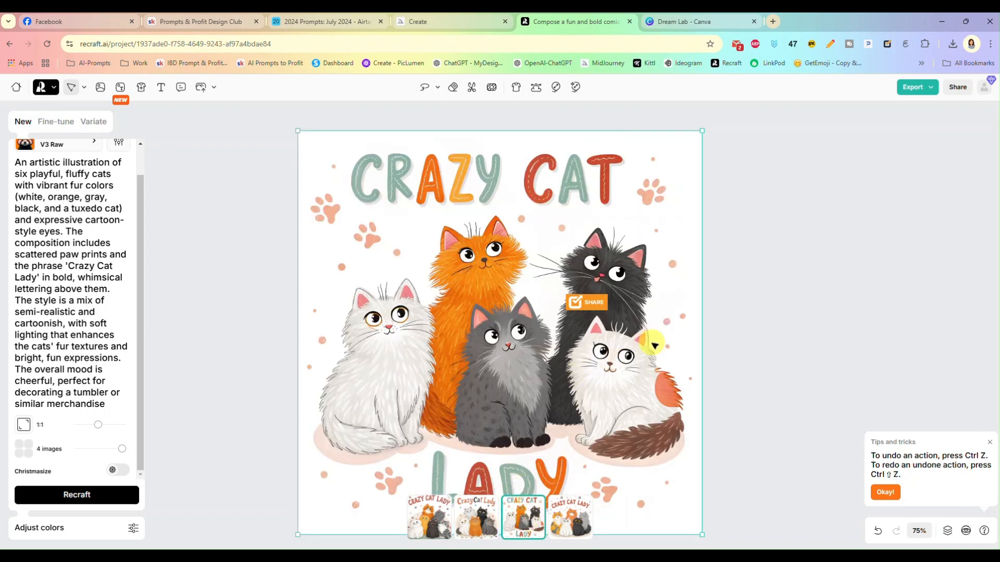
{"action": "left_click", "coordinate": [567, 518]}
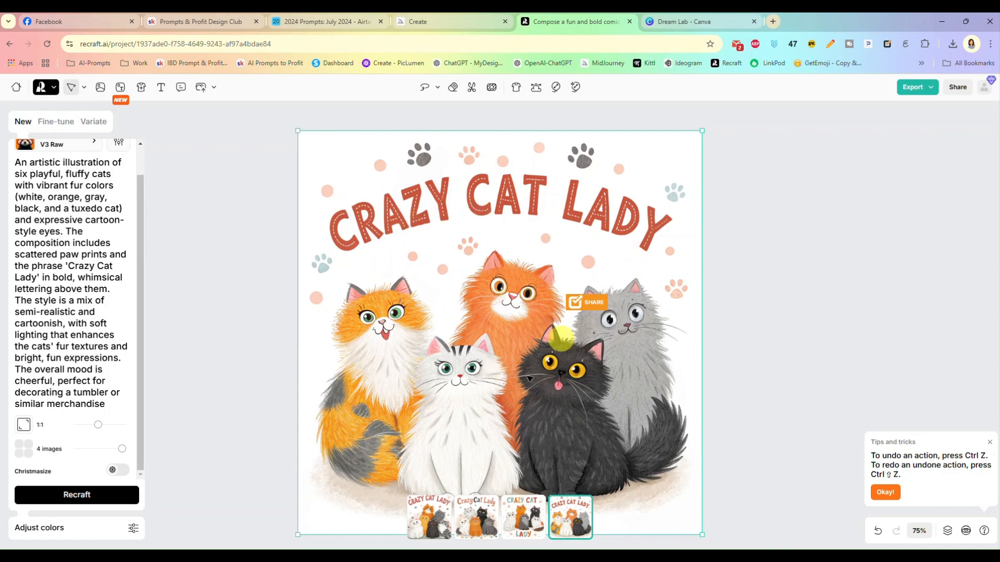
- Switch to Midjourney, submit the 'Crazy Cat Lady' prompt, close the enlarged older image and return to the newest creations
{"action": "left_click", "coordinate": [451, 21]}
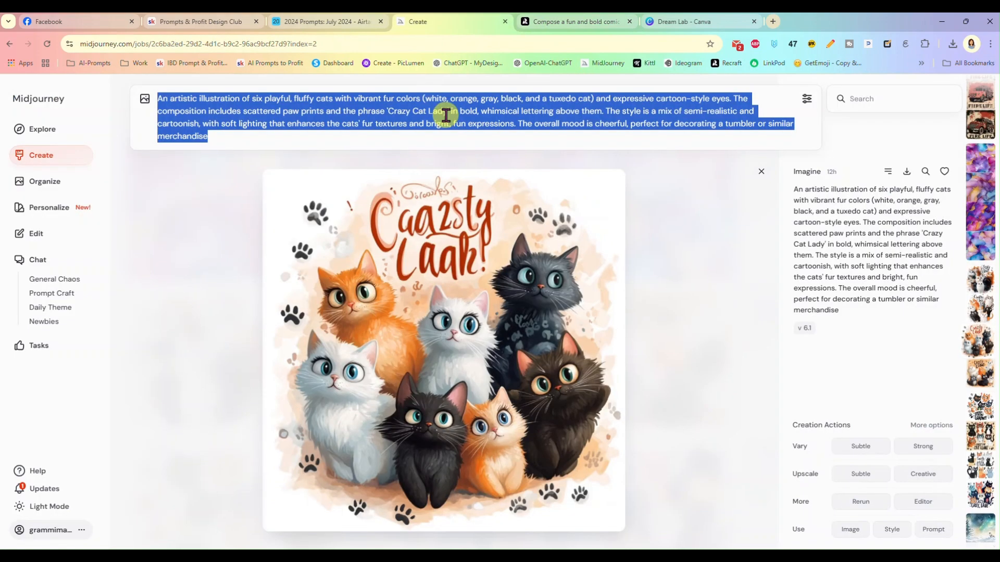
{"action": "left_click", "coordinate": [446, 115]}
{"action": "key", "text": "Return"}
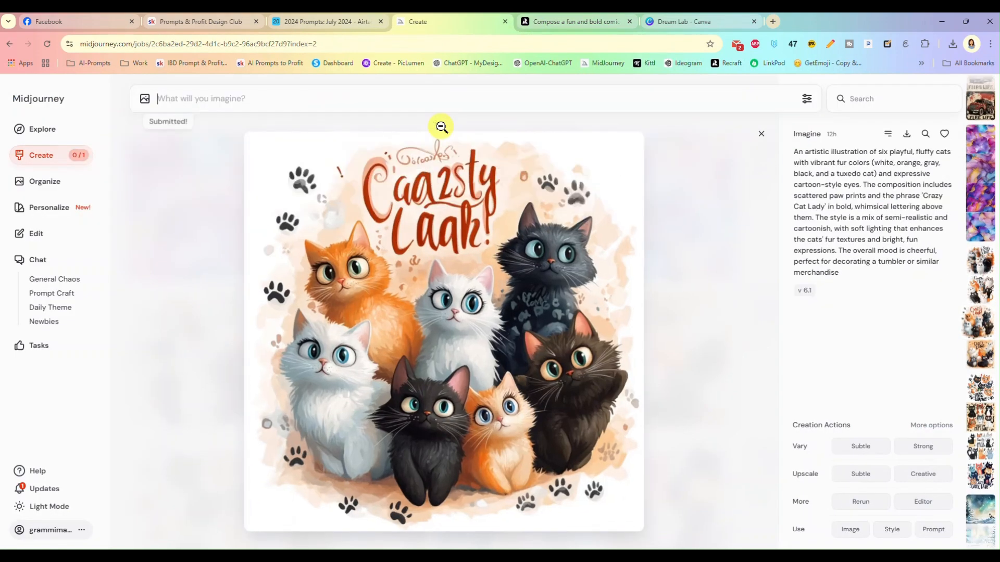
{"action": "left_click", "coordinate": [761, 134]}
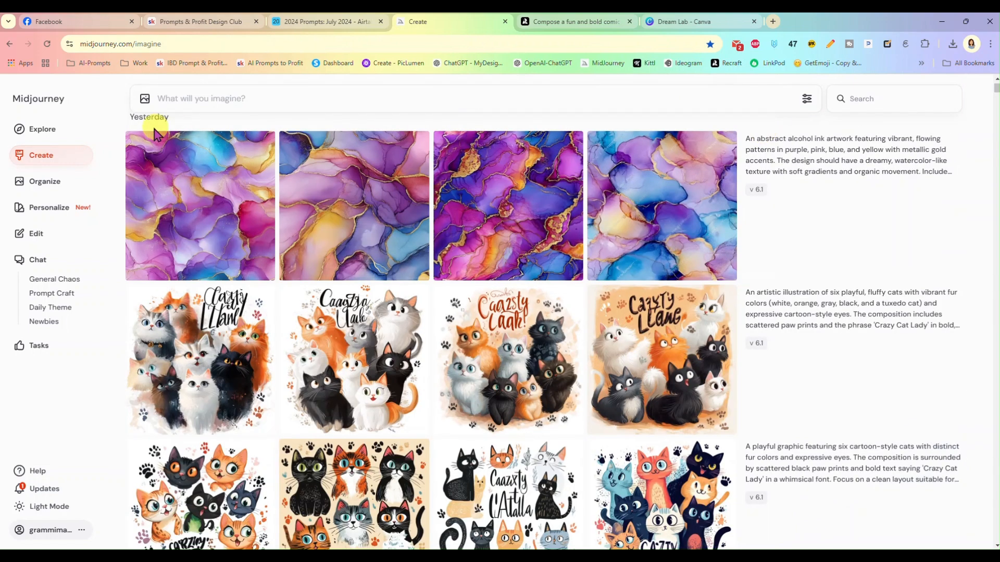
{"action": "left_click", "coordinate": [41, 155]}
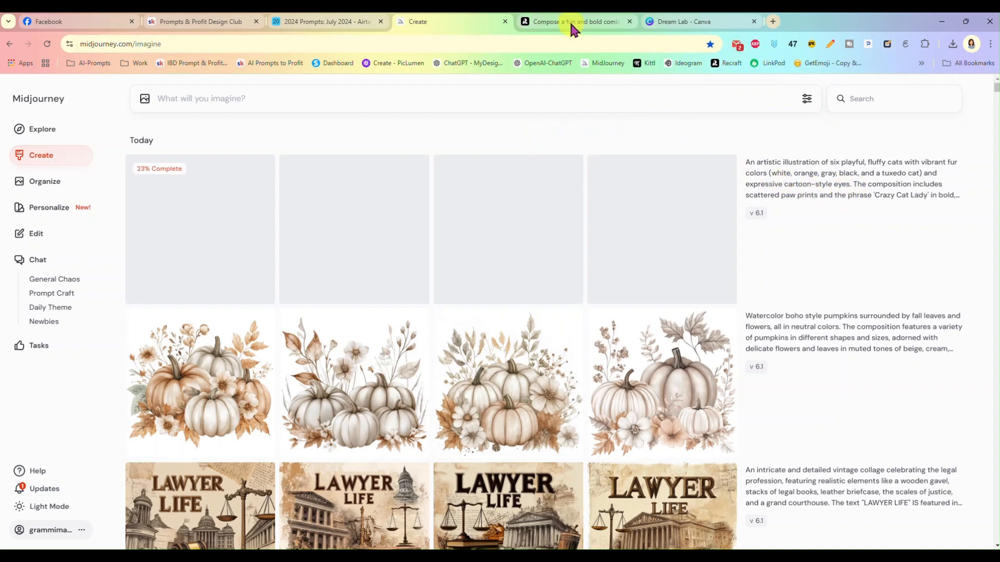
- Return to Canva Dream Lab, enlarge the first cat image and open it for editing in a design
{"action": "left_click", "coordinate": [664, 21]}
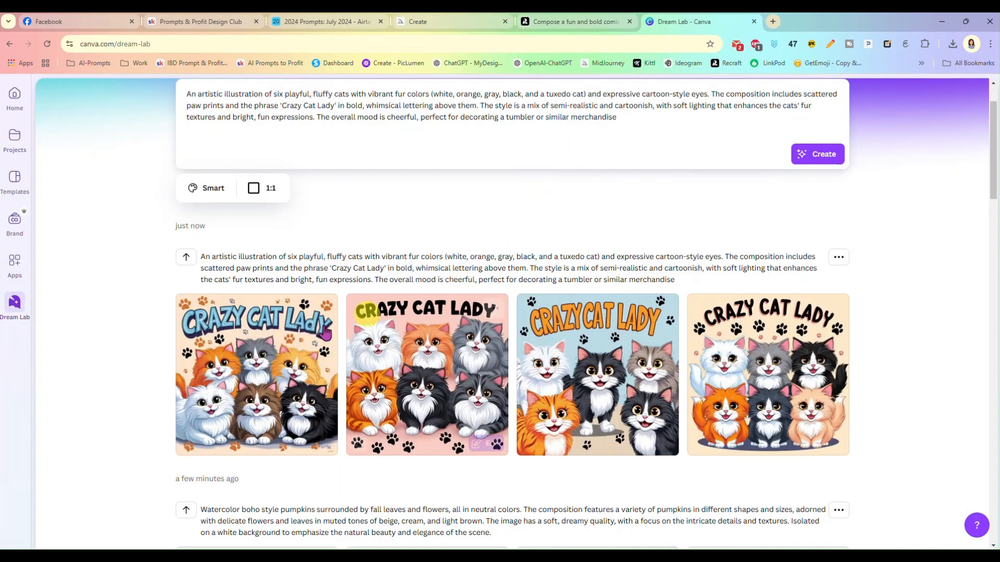
{"action": "left_click", "coordinate": [274, 341]}
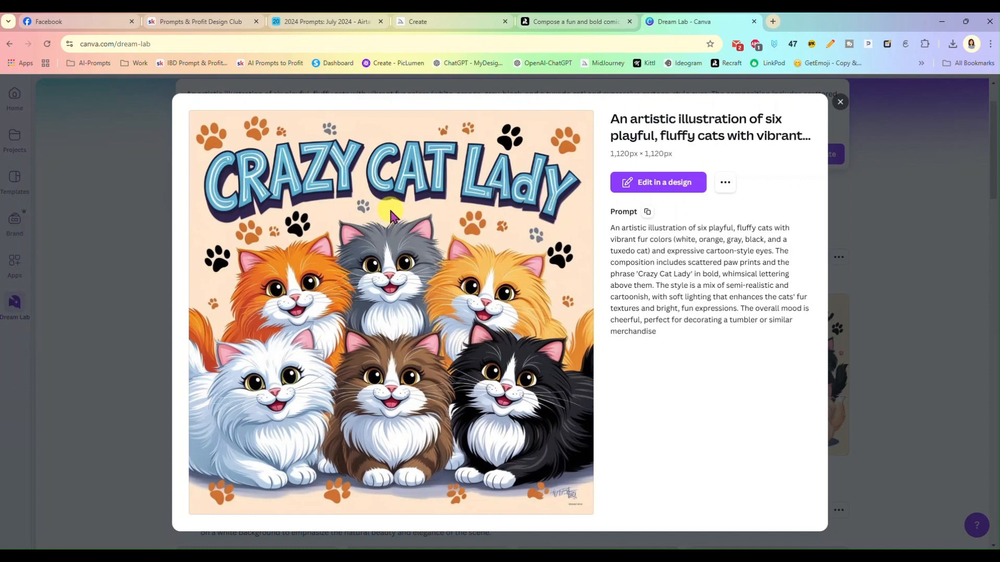
{"action": "mouse_move", "coordinate": [546, 495]}
{"action": "left_click", "coordinate": [640, 180]}
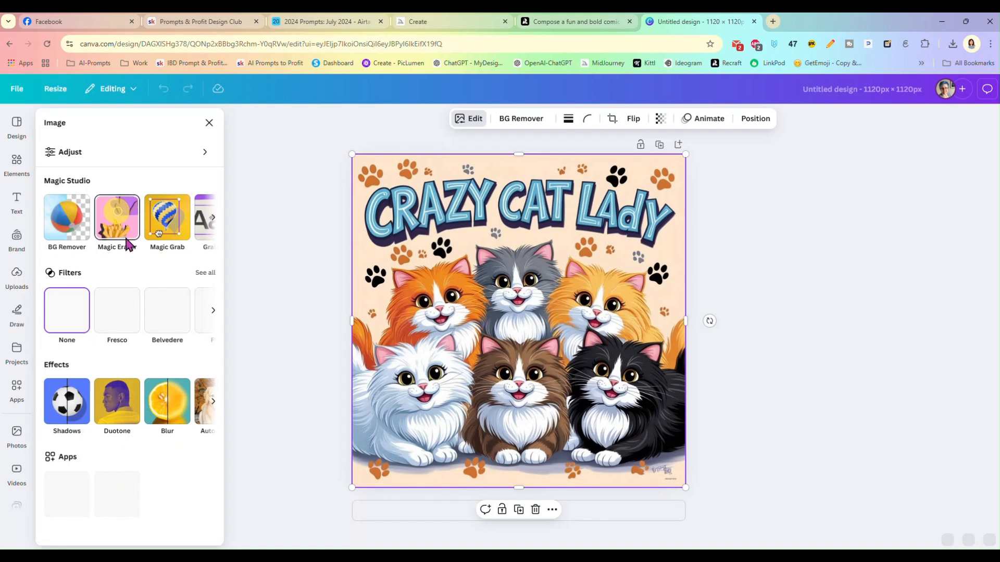
- Use Magic Eraser to brush over and erase the signature and the two paw prints beneath the black cat
{"action": "left_click", "coordinate": [118, 221]}
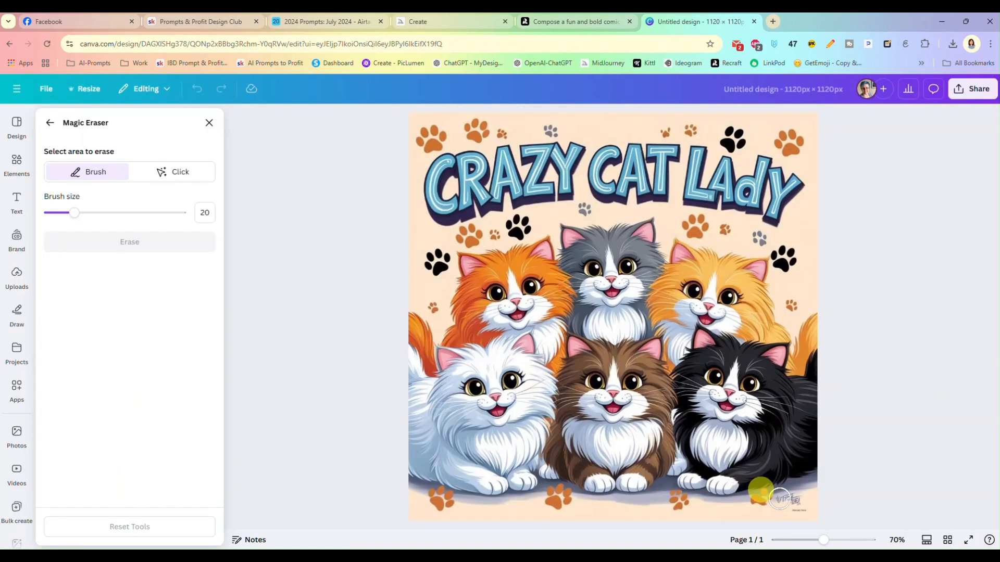
{"action": "mouse_move", "coordinate": [782, 502]}
{"action": "left_mouse_down"}
{"action": "mouse_move", "coordinate": [800, 508]}
{"action": "mouse_move", "coordinate": [756, 504]}
{"action": "left_mouse_up"}
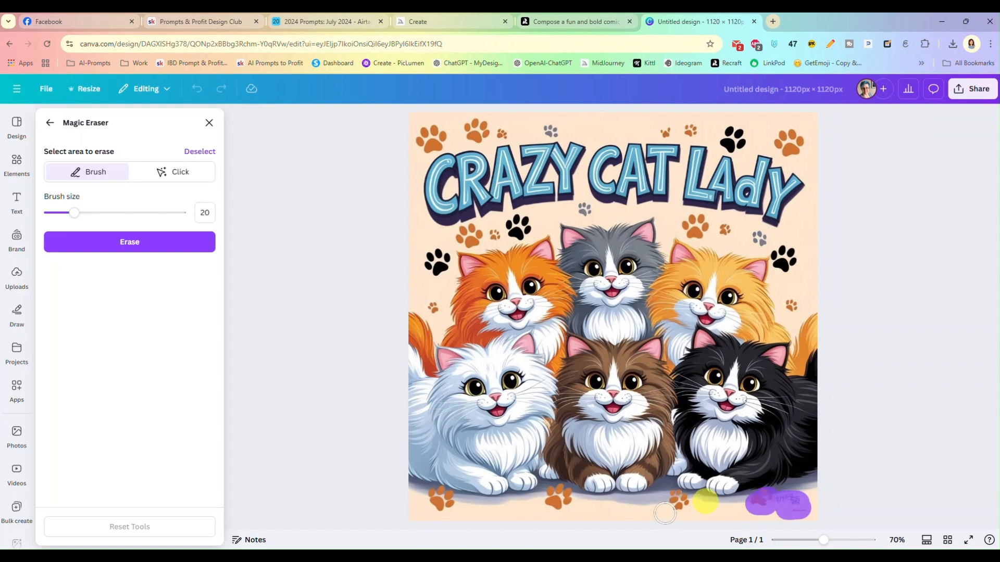
{"action": "left_click_drag", "start_coordinate": [679, 501], "coordinate": [685, 507]}
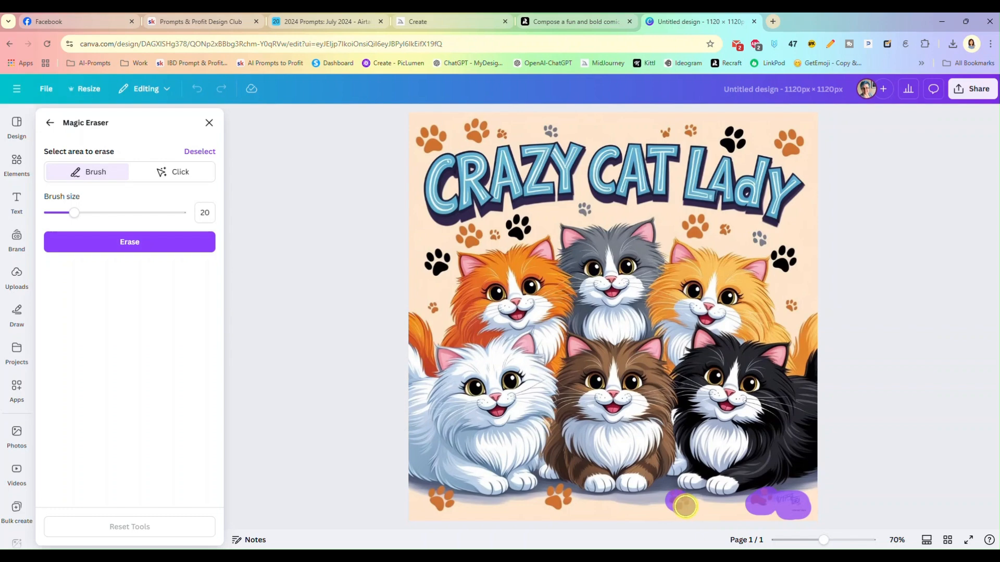
{"action": "left_click", "coordinate": [104, 241]}
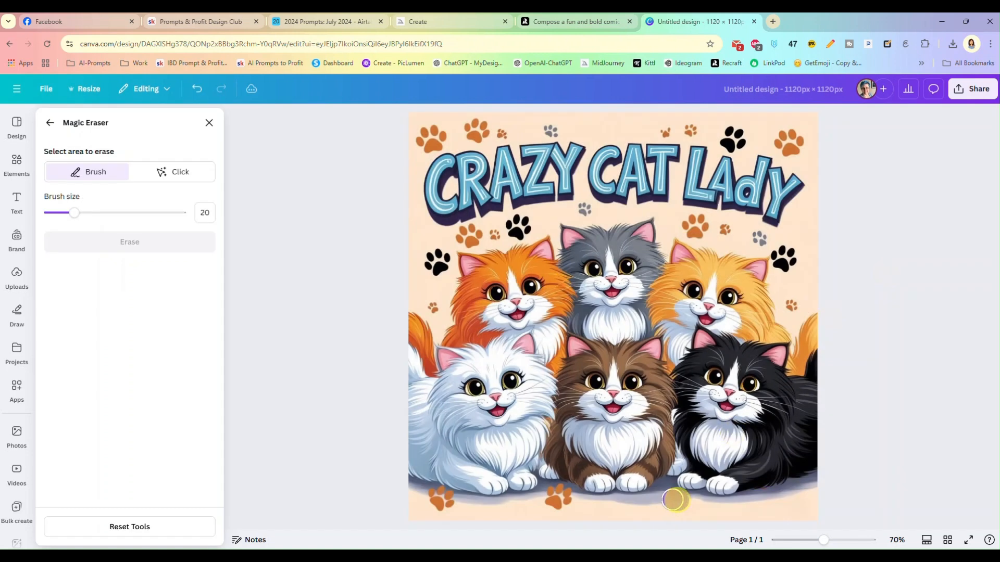
- Erase the remaining mark between the brown and black cats' feet, close Magic Eraser and deselect the image
{"action": "left_click_drag", "start_coordinate": [682, 501], "coordinate": [678, 501]}
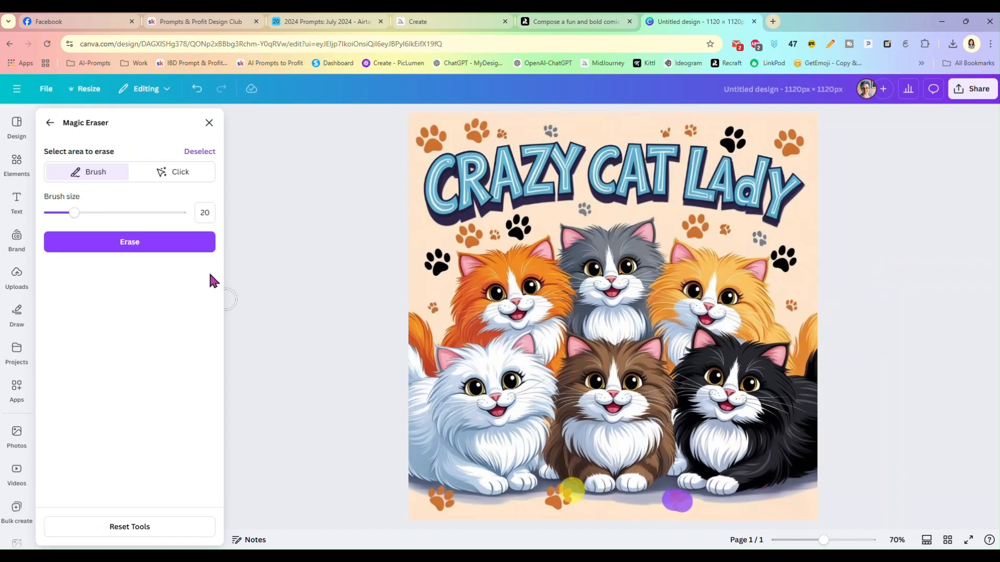
{"action": "left_click", "coordinate": [188, 242]}
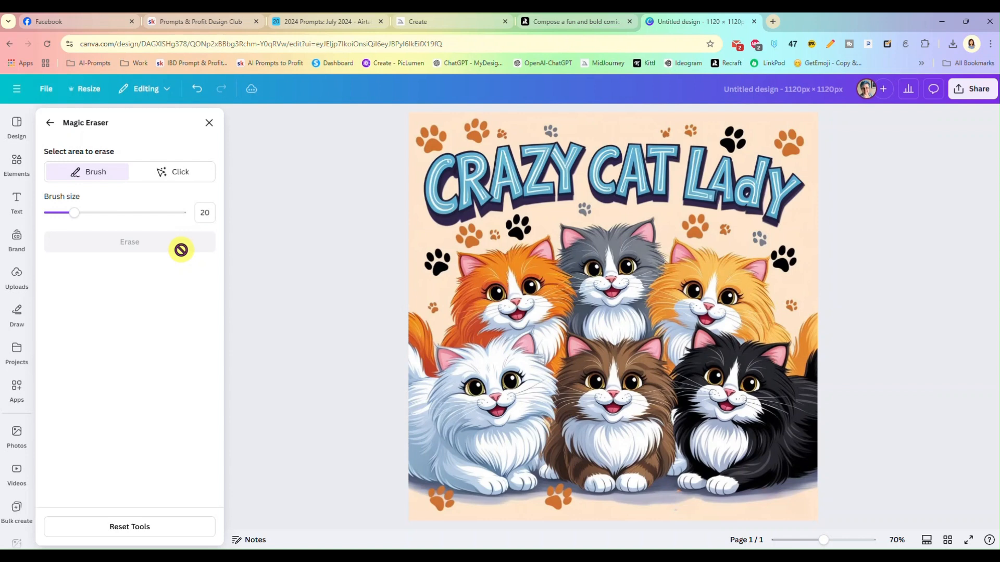
{"action": "left_click", "coordinate": [208, 124]}
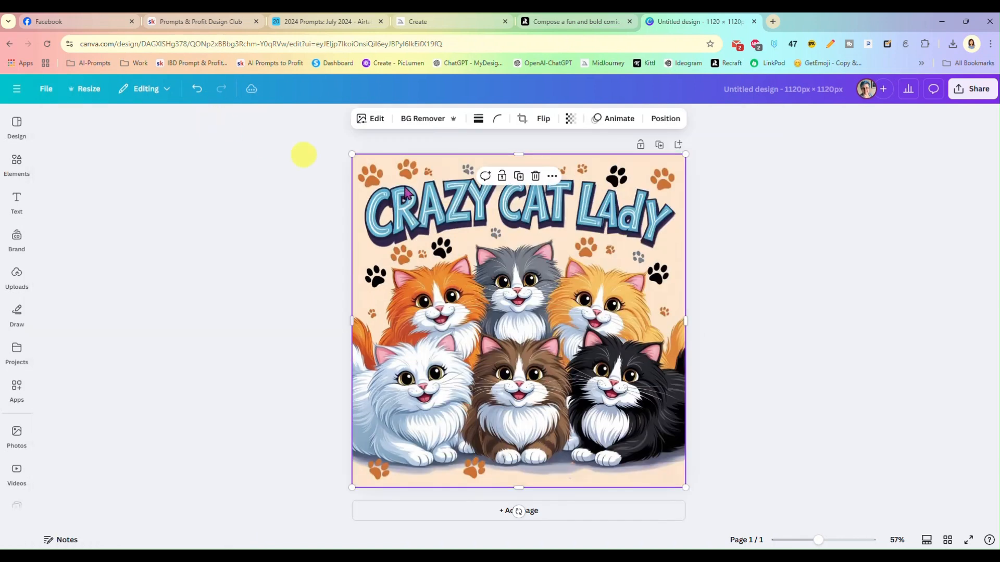
{"action": "left_click", "coordinate": [782, 355]}
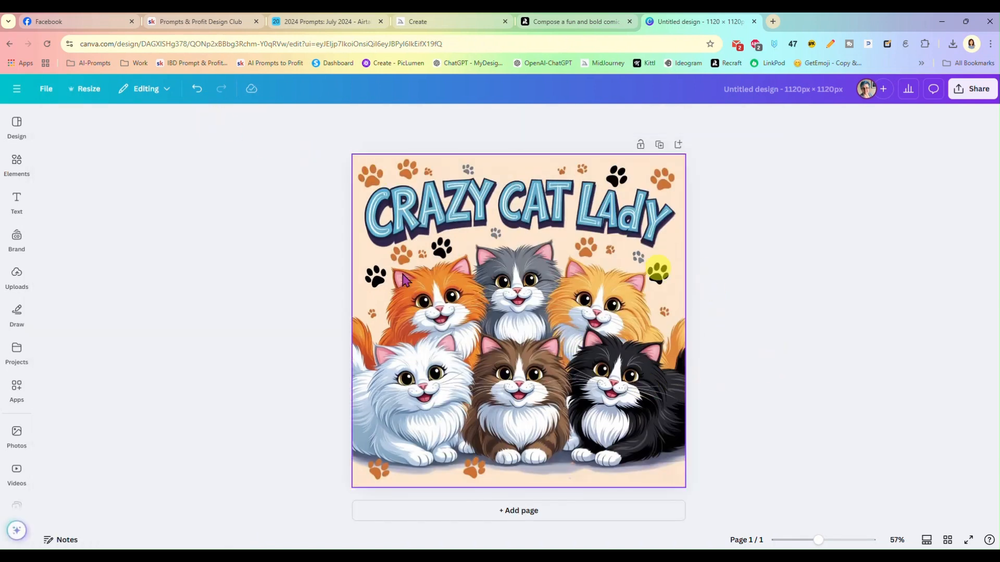
- Switch to Midjourney, enlarge the first new 'Crazy Cat Lady' image and browse through the rest of the set to compare the lettering
{"action": "left_click", "coordinate": [427, 23]}
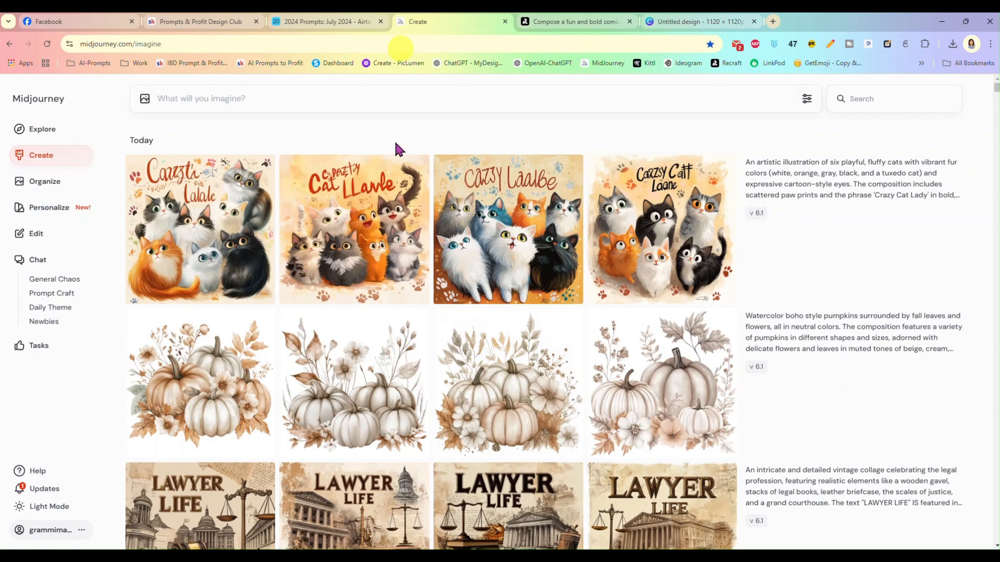
{"action": "left_click", "coordinate": [228, 218]}
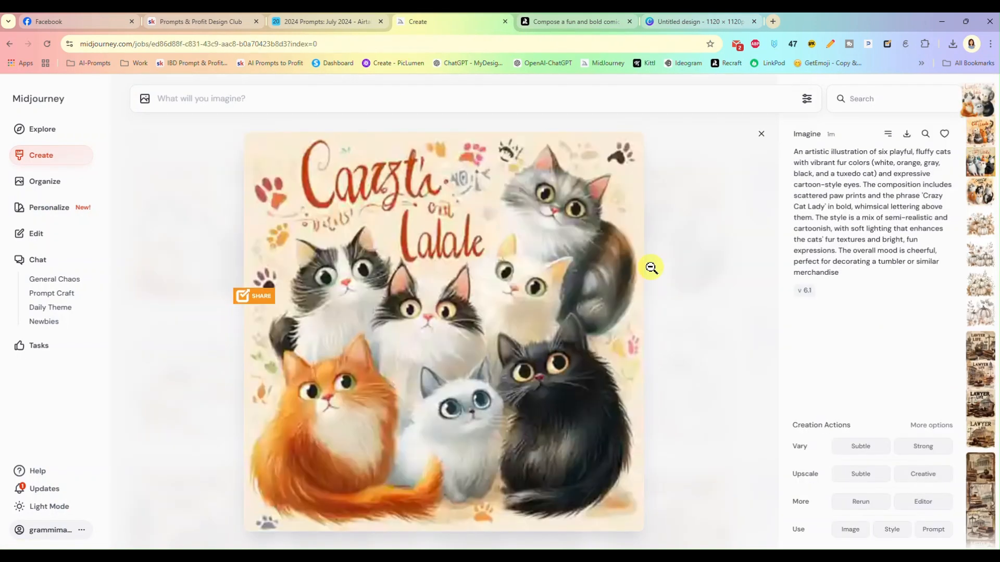
{"action": "key", "text": "Right"}
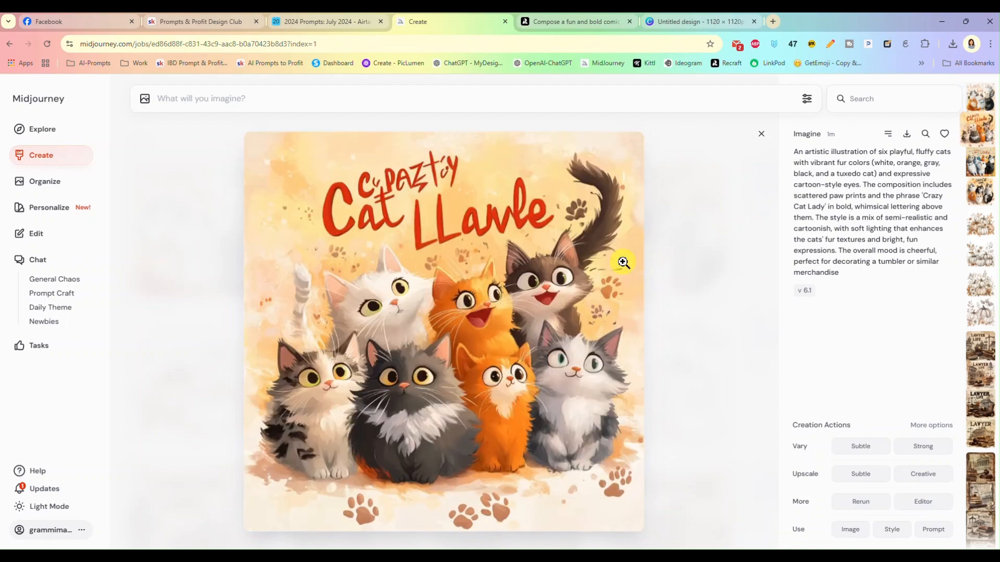
{"action": "key", "text": "Right"}
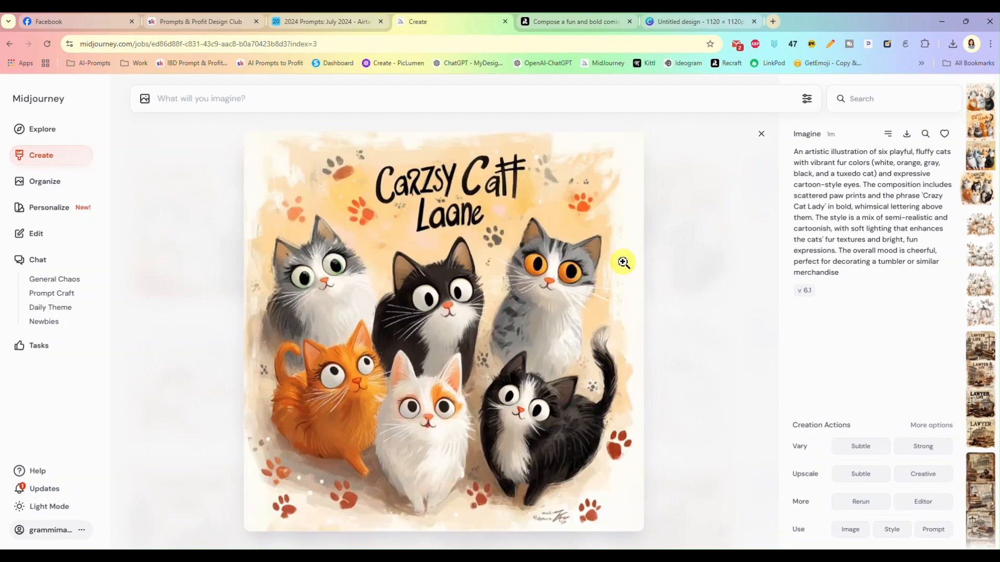
{"action": "key", "text": "Left"}
{"action": "key", "text": "Right"}
{"action": "key", "text": "Right"}
{"action": "key", "text": "Left"}
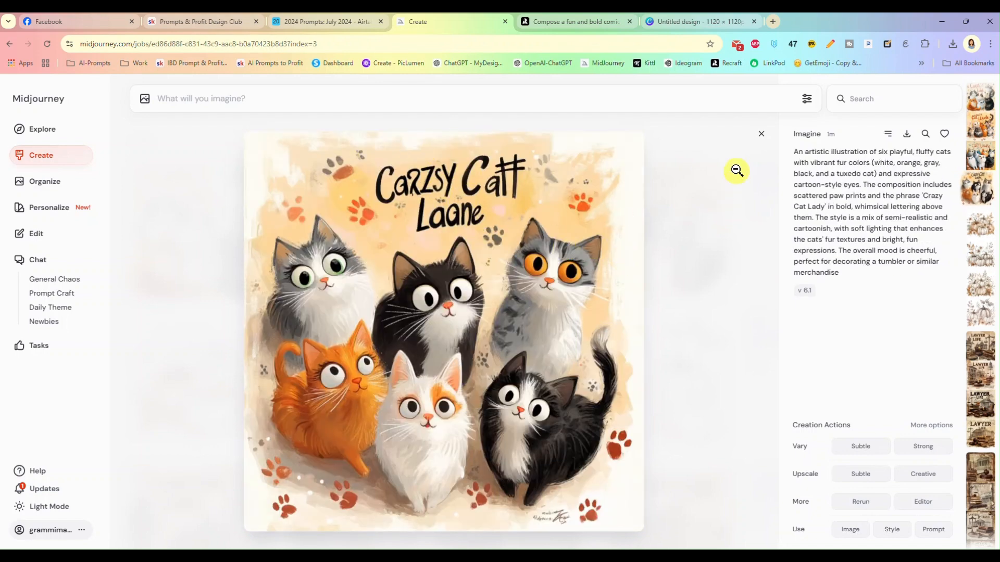
- Compare the edited 'Crazy Cat Lady' image in Canva with the Recraft version, finishing on the Canva design
{"action": "left_click", "coordinate": [686, 22]}
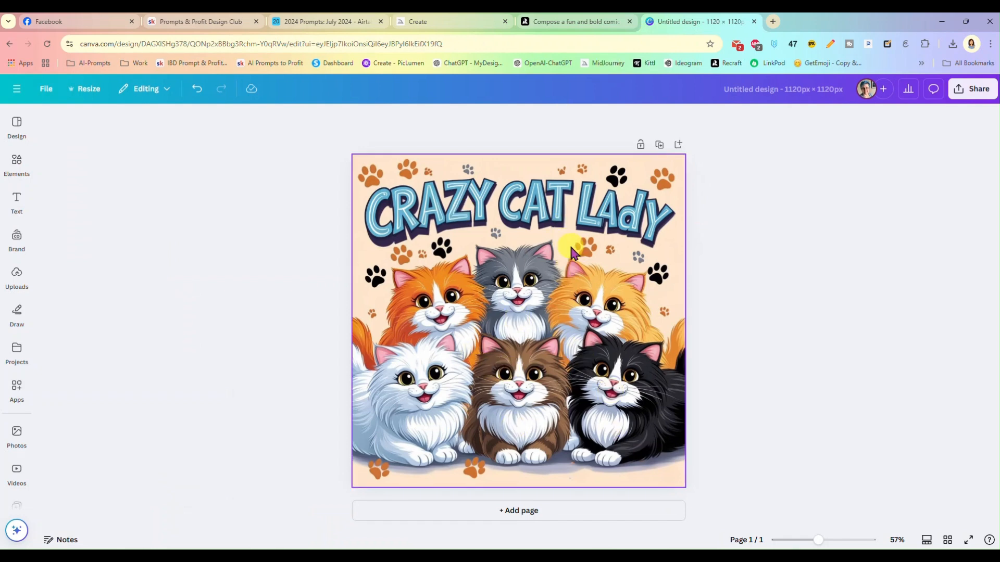
{"action": "left_click", "coordinate": [562, 23]}
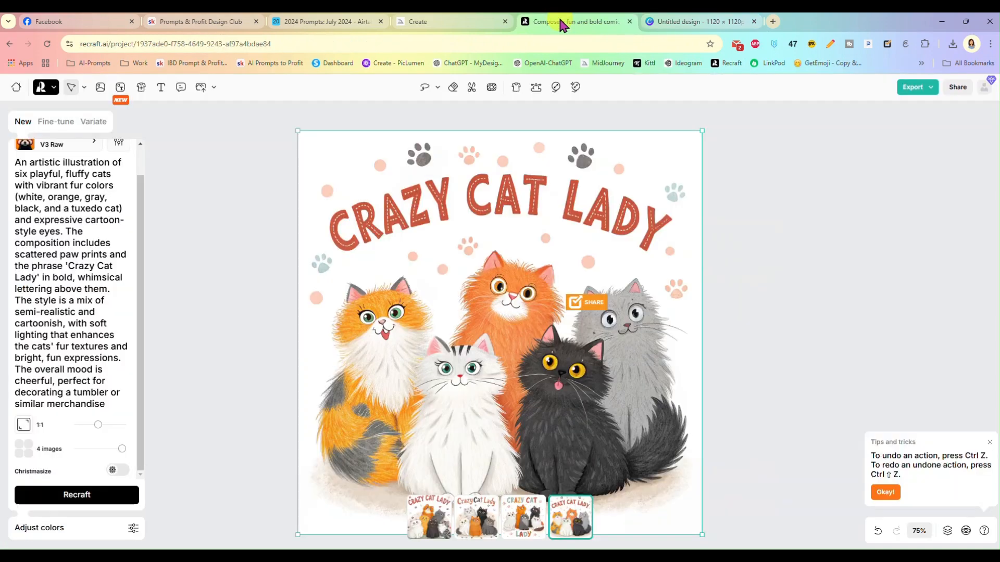
{"action": "left_click", "coordinate": [677, 23]}
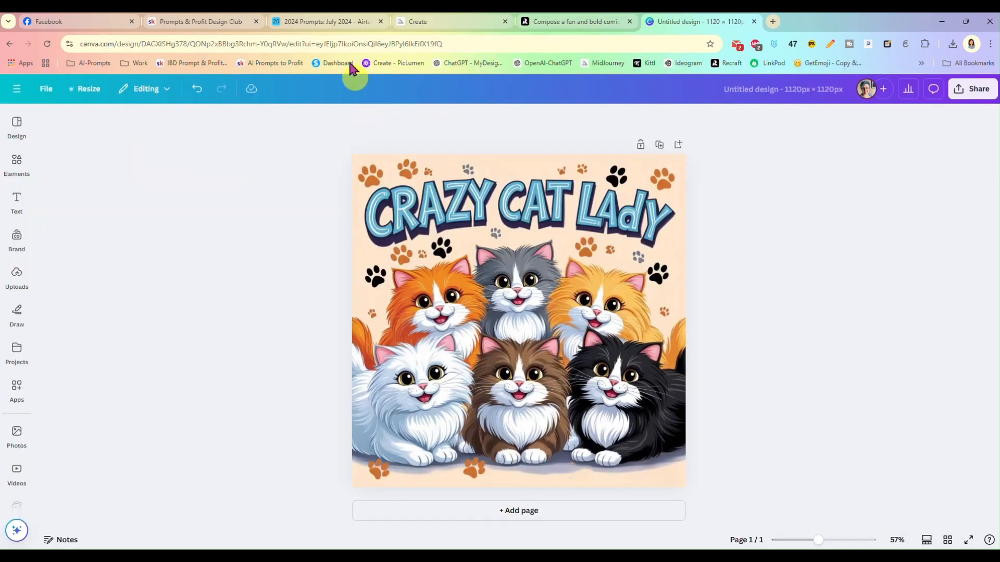
- Switch to the 2024 Prompts base in Airtable and look through the August 2024 gallery for another prompt to test
{"action": "left_click", "coordinate": [313, 21]}
{"action": "scroll", "coordinate": [504, 242], "scroll_direction": "down", "scroll_amount": 3}
{"action": "scroll", "coordinate": [272, 229], "scroll_direction": "up", "scroll_amount": 3}
{"action": "left_click", "coordinate": [81, 111]}
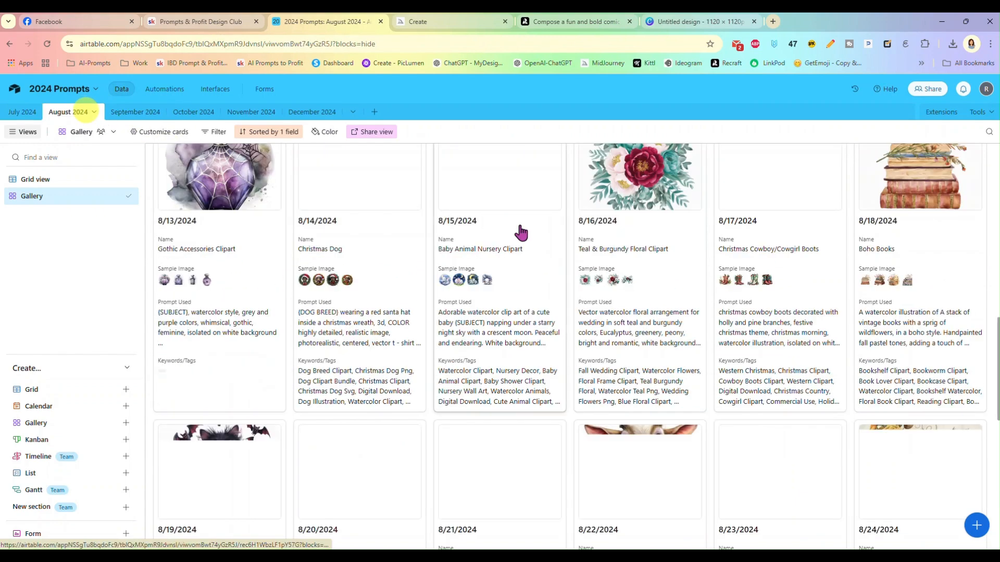
{"action": "scroll", "coordinate": [576, 232], "scroll_direction": "down", "scroll_amount": 3}
{"action": "scroll", "coordinate": [577, 241], "scroll_direction": "down", "scroll_amount": 7}
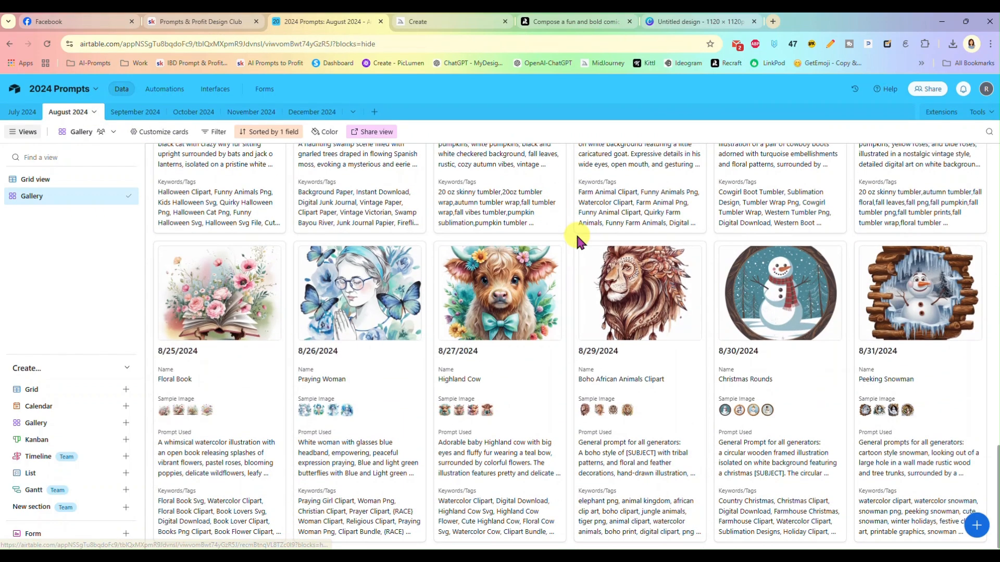
- Open the 9/19/2024 Night Sky record in the September 2024 gallery, copy its full prompt text and close the record
{"action": "left_click", "coordinate": [133, 112]}
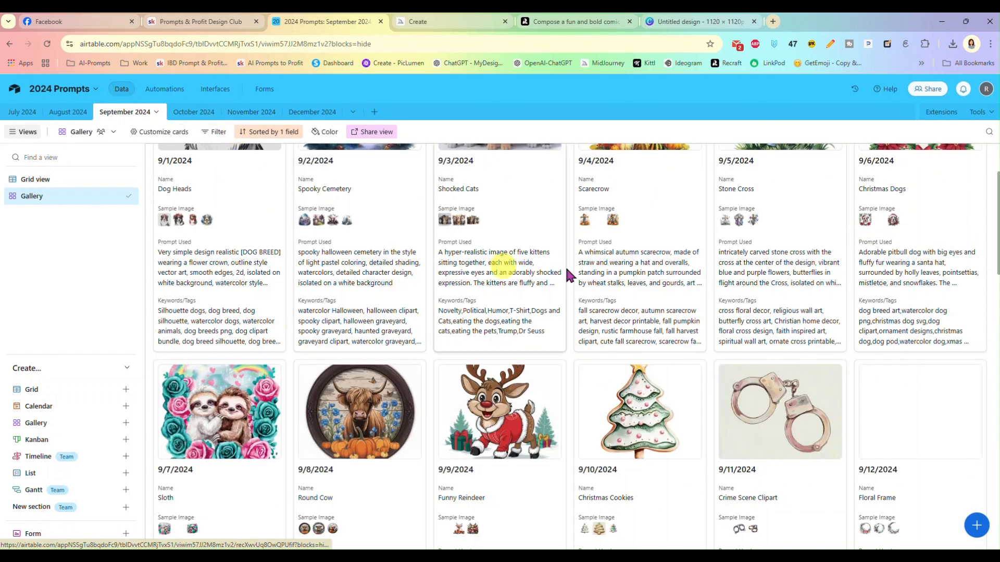
{"action": "scroll", "coordinate": [569, 271], "scroll_direction": "down", "scroll_amount": 7}
{"action": "scroll", "coordinate": [568, 270], "scroll_direction": "down", "scroll_amount": 10}
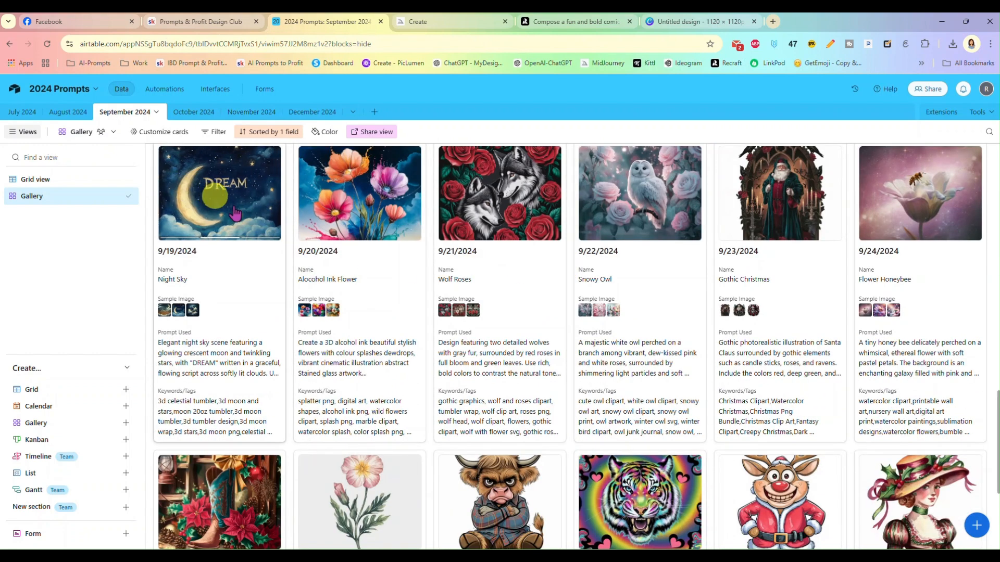
{"action": "left_click", "coordinate": [223, 352]}
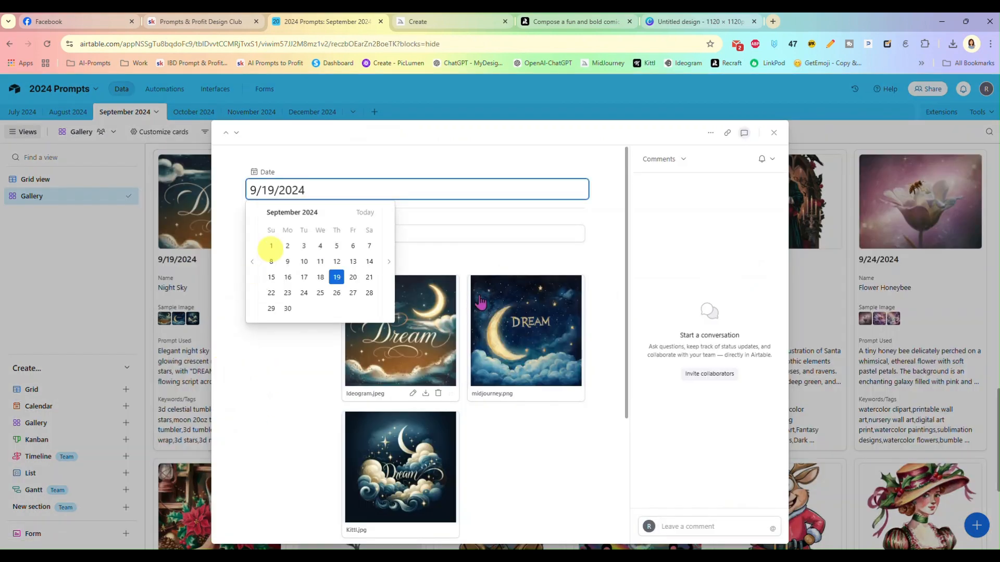
{"action": "scroll", "coordinate": [603, 393], "scroll_direction": "down", "scroll_amount": 4}
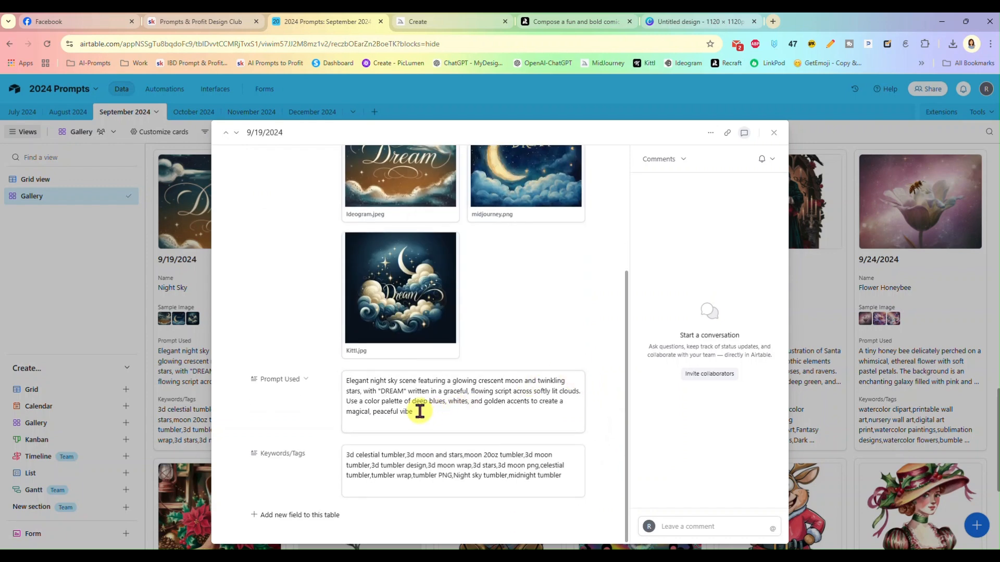
{"action": "triple_click", "coordinate": [419, 411]}
{"action": "right_click", "coordinate": [407, 386]}
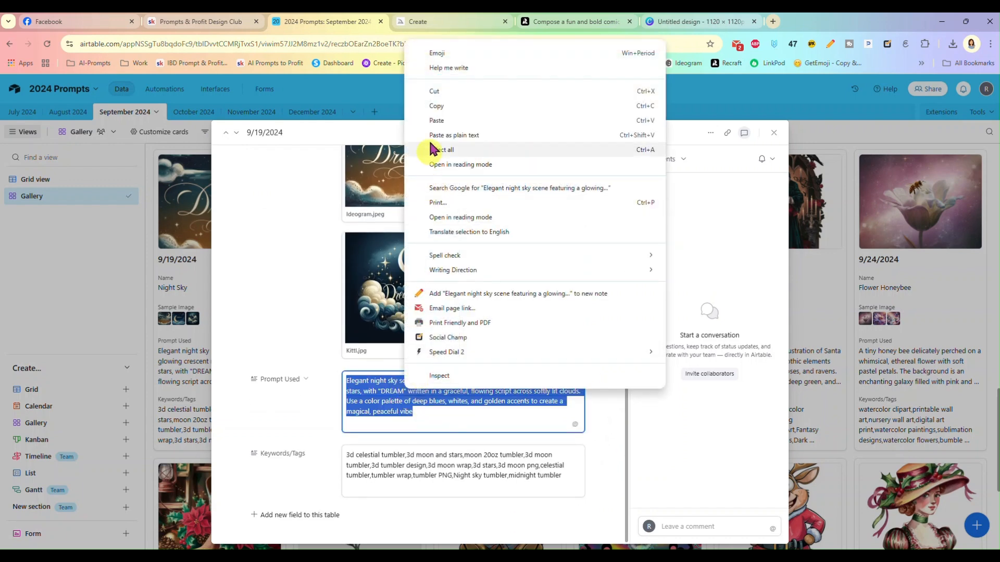
{"action": "left_click", "coordinate": [437, 107]}
{"action": "left_click", "coordinate": [774, 133]}
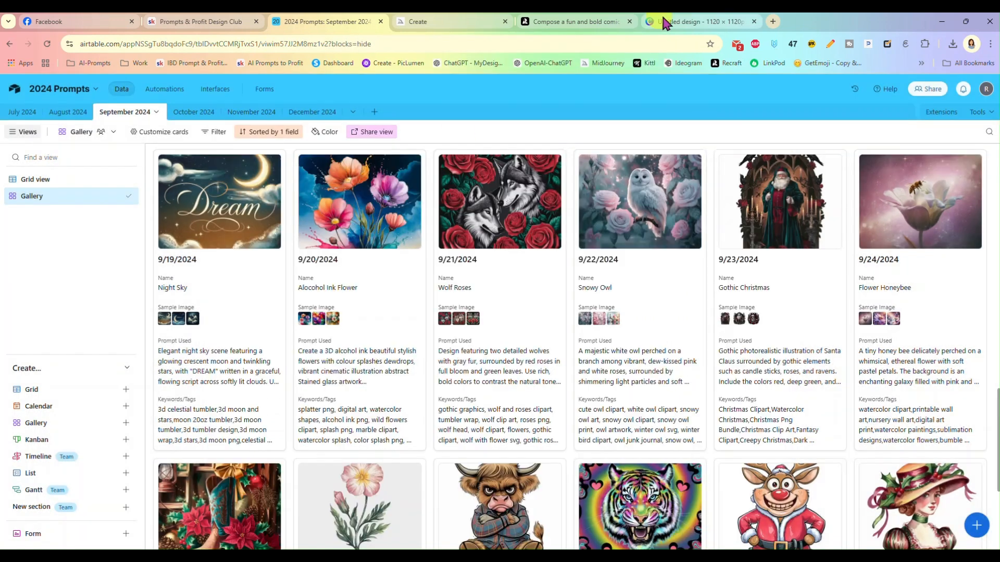
- Switch back to the Canva cat design and go from there to Dream Lab
{"action": "left_click", "coordinate": [668, 22]}
{"action": "left_click", "coordinate": [592, 22]}
{"action": "left_click", "coordinate": [698, 26]}
{"action": "left_click", "coordinate": [16, 125]}
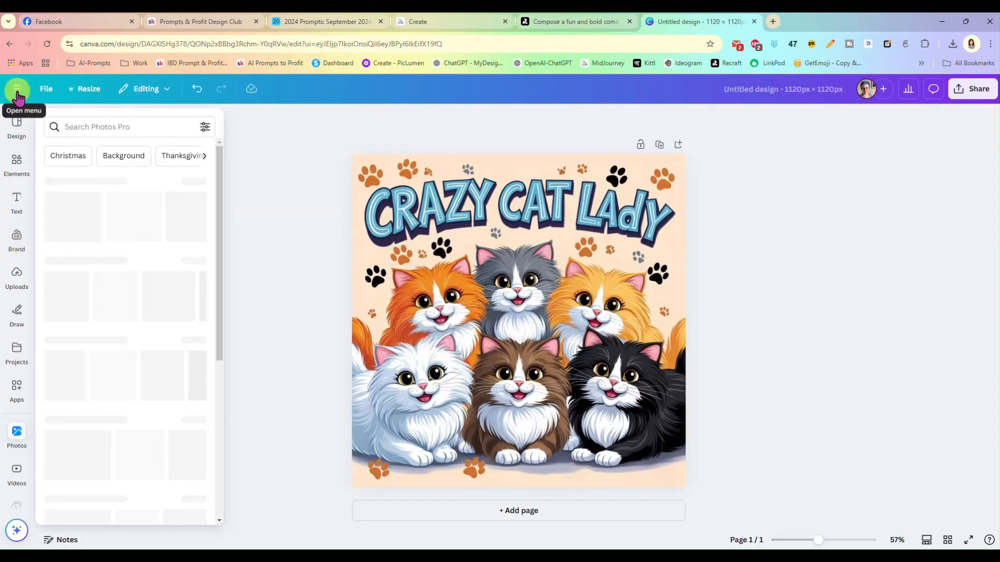
{"action": "left_click", "coordinate": [16, 89]}
{"action": "left_click", "coordinate": [15, 312]}
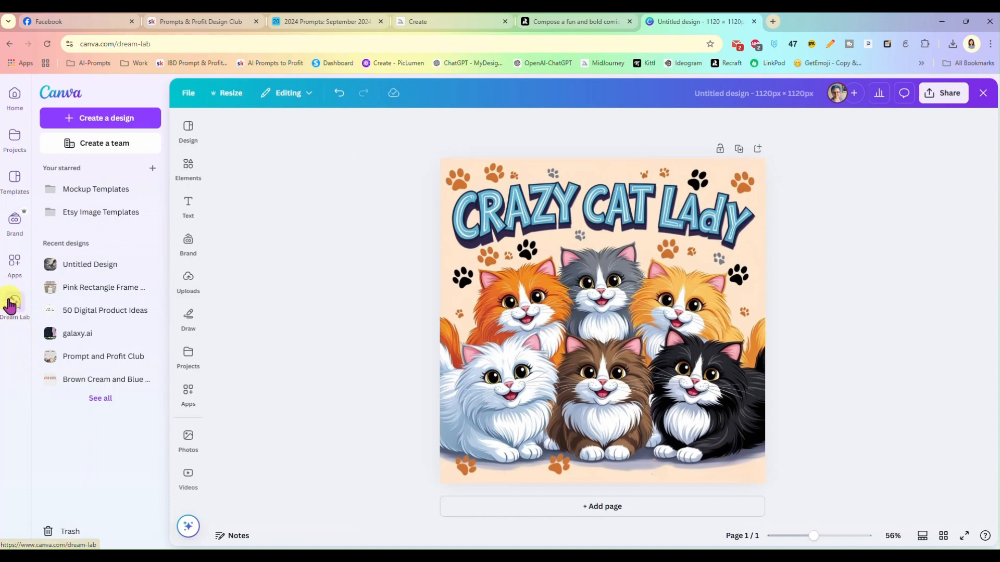
- Replace the cat prompt with the copied night sky "DREAM" prompt and generate images, keeping the Smart style and 1:1 ratio
{"action": "triple_click", "coordinate": [426, 175]}
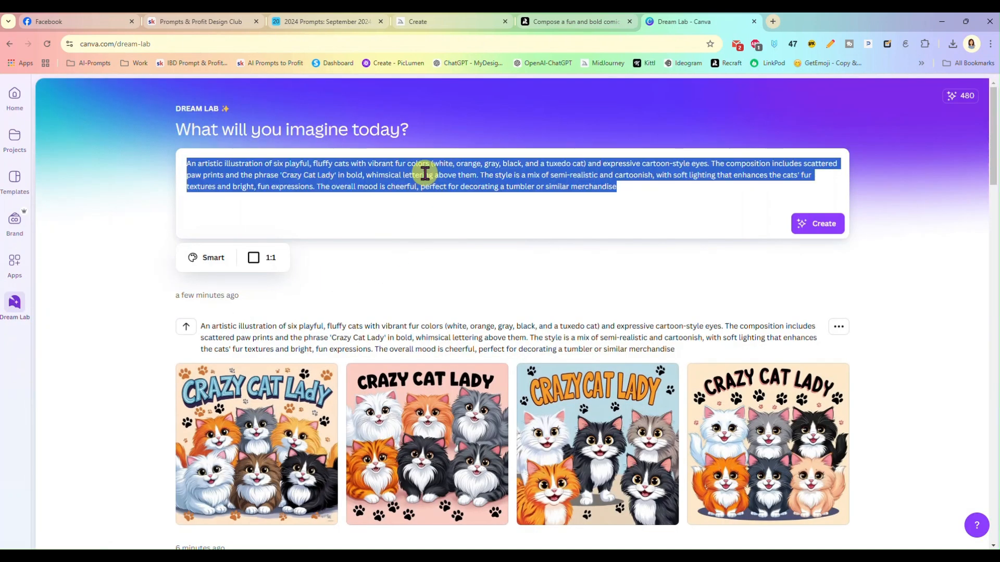
{"action": "key", "text": "ctrl+v"}
{"action": "left_click", "coordinate": [817, 223]}
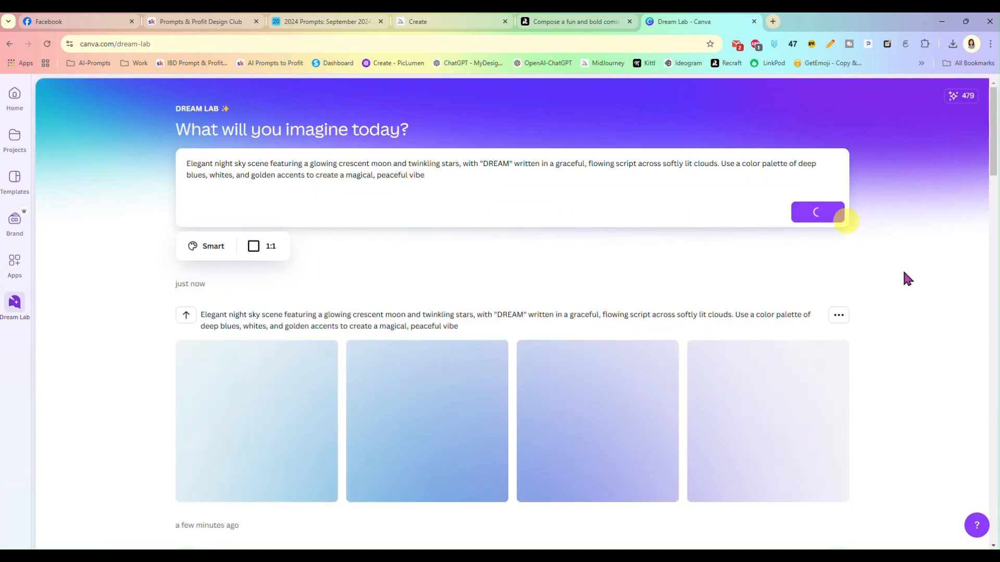
- Enlarge each of the four night sky images in turn to examine the 'Dream' lettering, closing each preview, and check the remaining credits
{"action": "scroll", "coordinate": [898, 270], "scroll_direction": "down", "scroll_amount": 1}
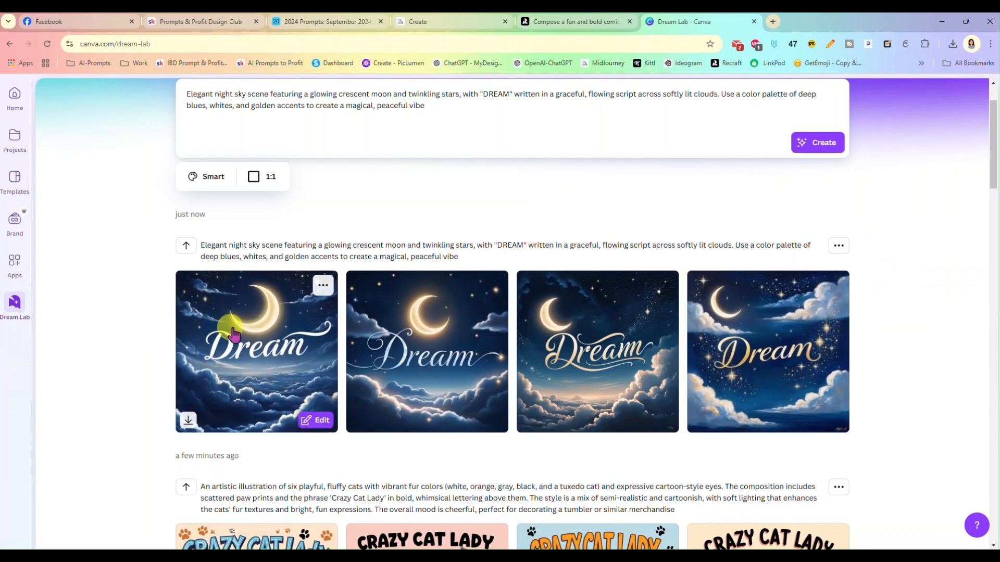
{"action": "left_click", "coordinate": [277, 358]}
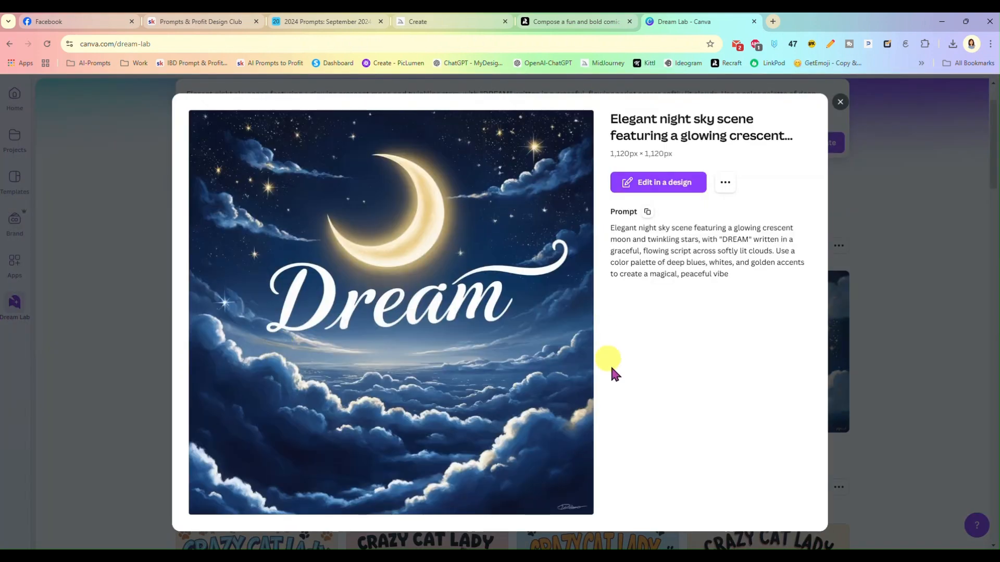
{"action": "left_click", "coordinate": [840, 103]}
{"action": "left_click", "coordinate": [413, 344]}
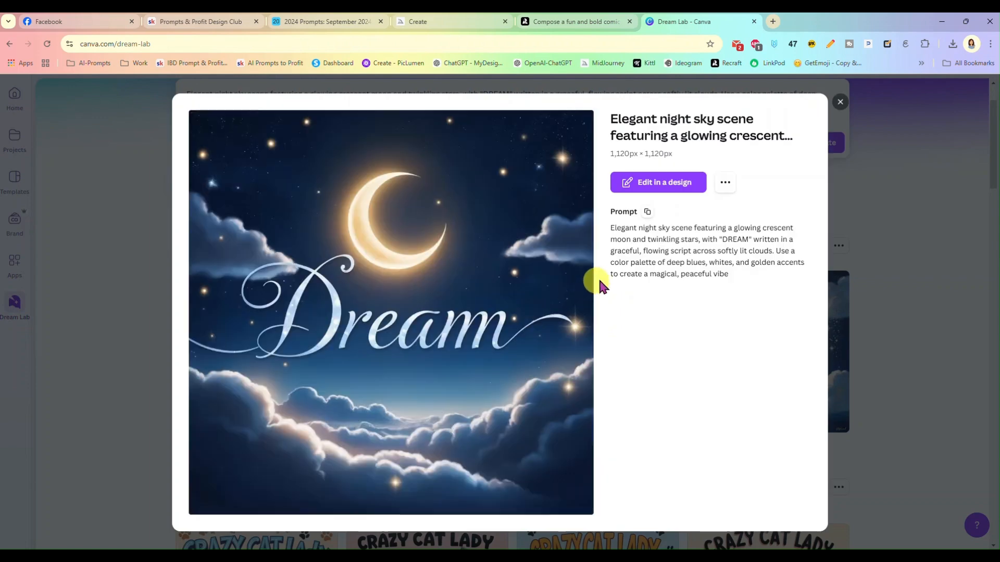
{"action": "left_click", "coordinate": [839, 102]}
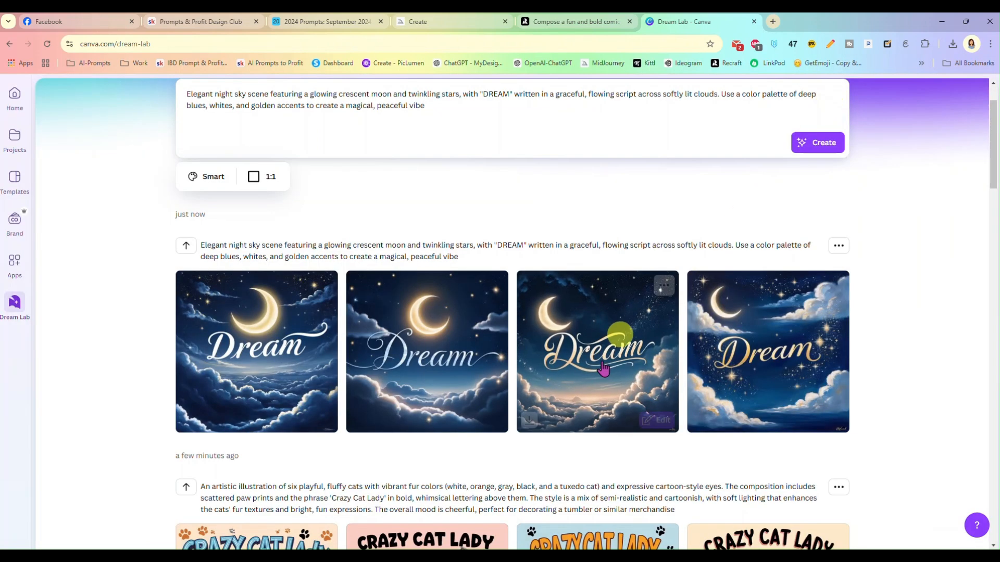
{"action": "left_click", "coordinate": [585, 389]}
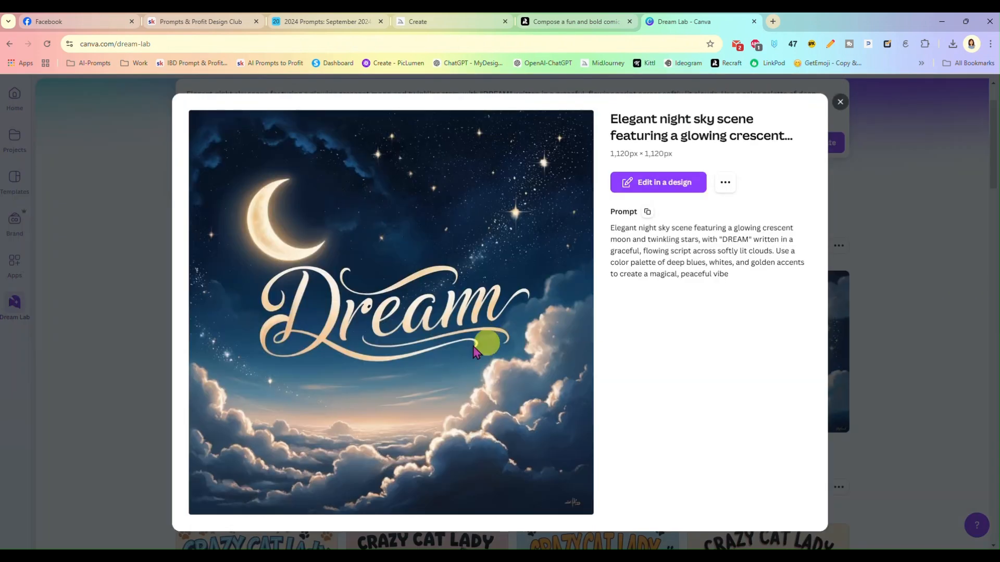
{"action": "left_click", "coordinate": [840, 102]}
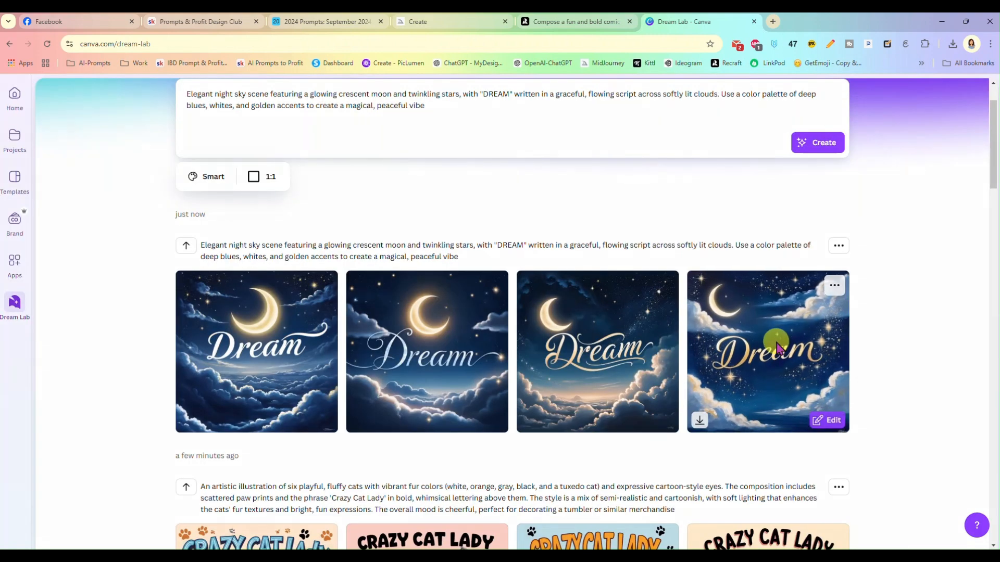
{"action": "left_click", "coordinate": [777, 340]}
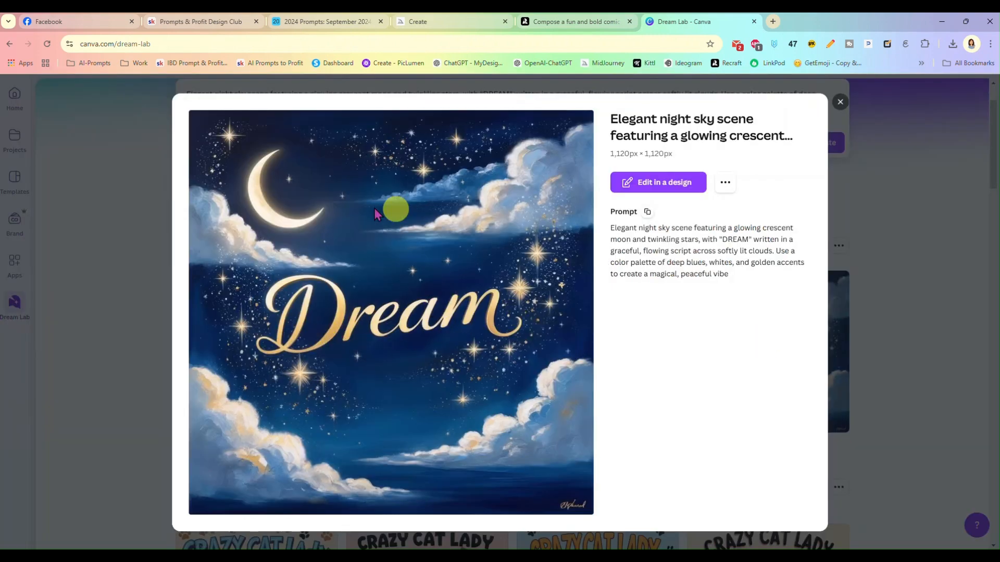
{"action": "left_click", "coordinate": [840, 102]}
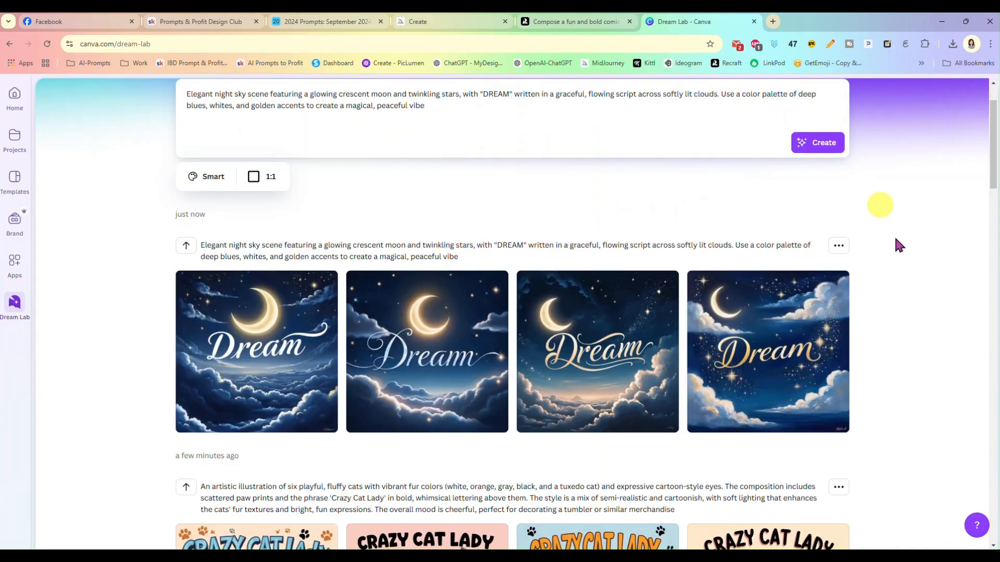
{"action": "scroll", "coordinate": [895, 248], "scroll_direction": "up", "scroll_amount": 2}
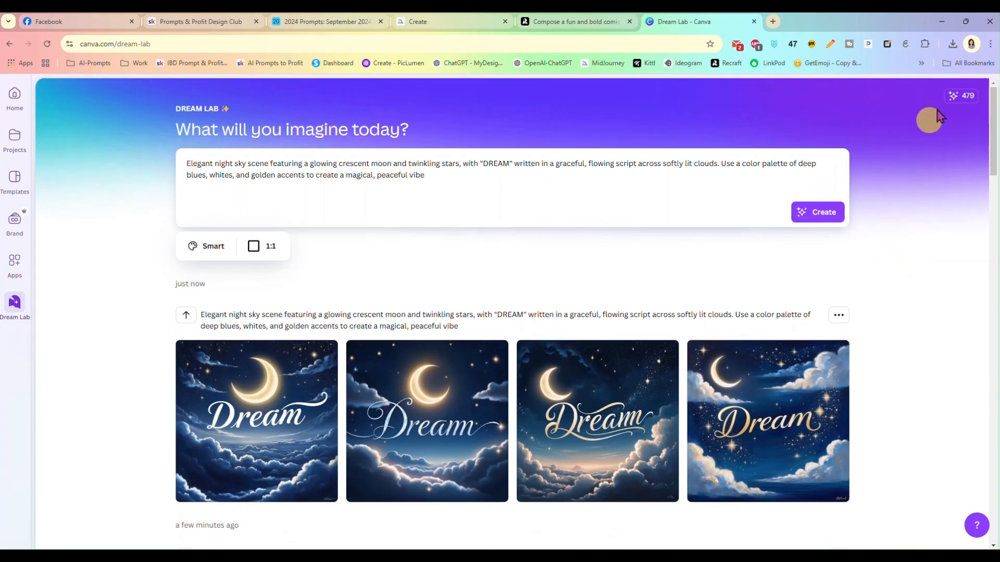
{"action": "mouse_move", "coordinate": [669, 390]}
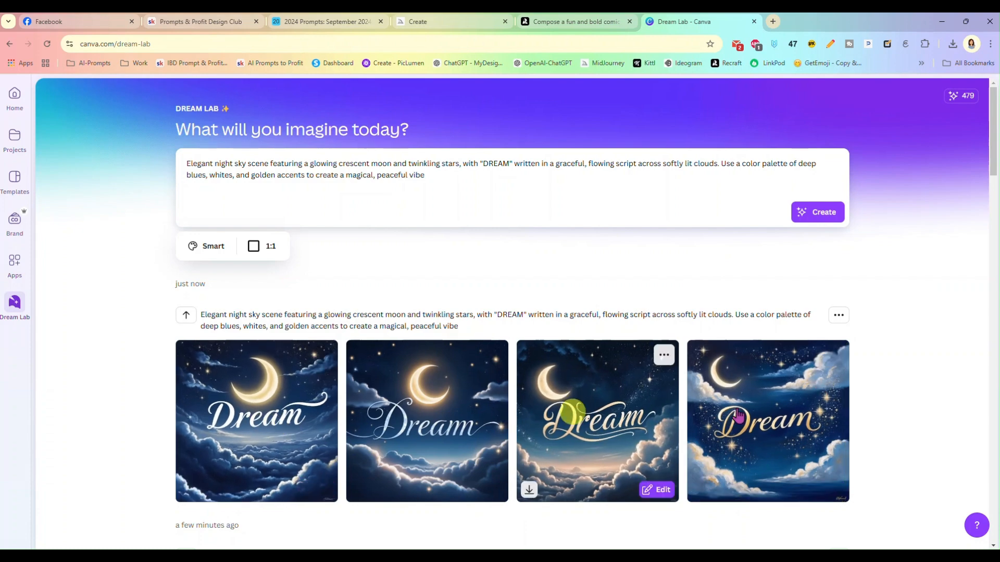
- In the Airtable prompts base, open the 10/4/2024 Dog Mom record from October 2024 and copy its prompt without the notes
{"action": "left_click", "coordinate": [328, 21]}
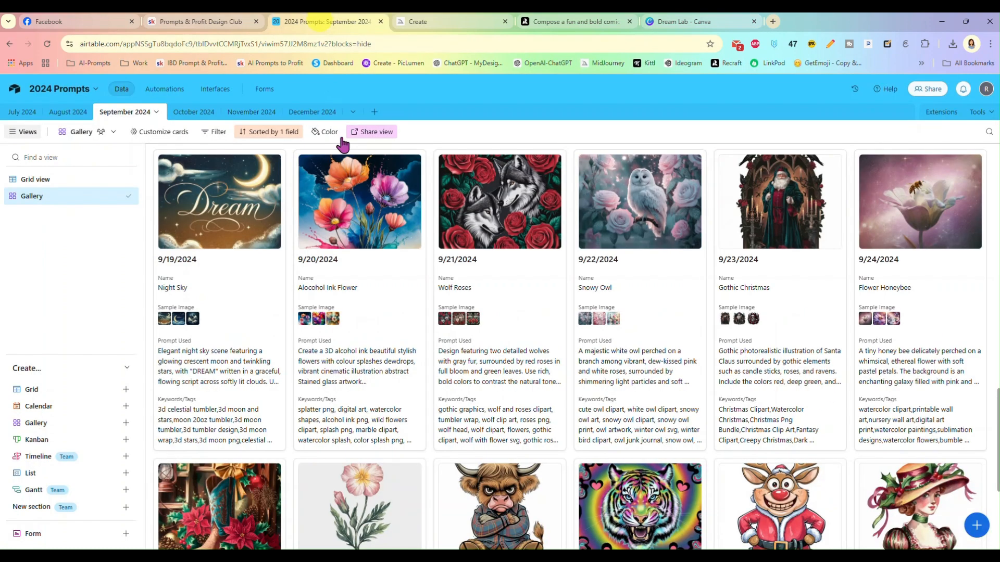
{"action": "scroll", "coordinate": [530, 249], "scroll_direction": "down", "scroll_amount": 4}
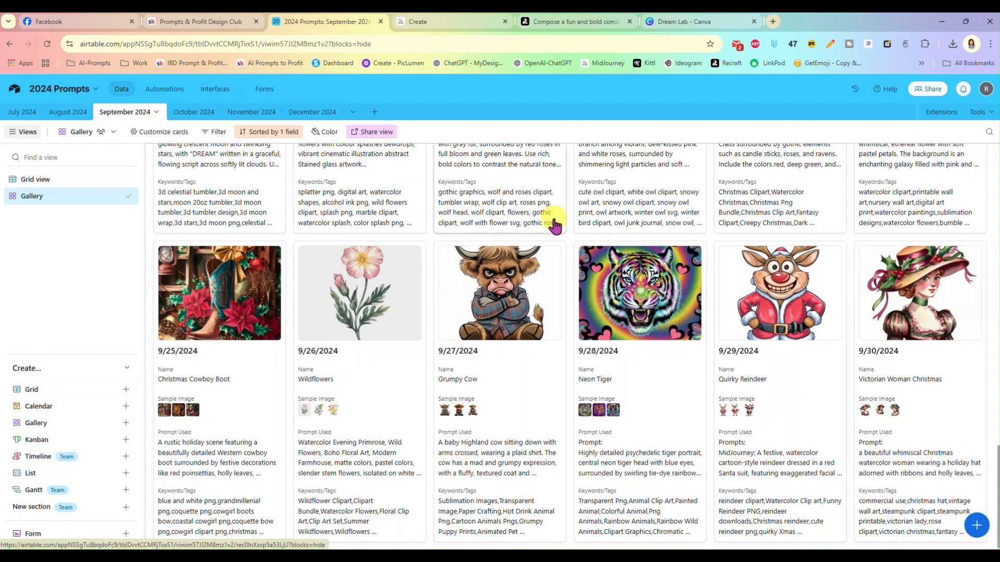
{"action": "scroll", "coordinate": [493, 344], "scroll_direction": "up", "scroll_amount": 4}
{"action": "left_click", "coordinate": [194, 114]}
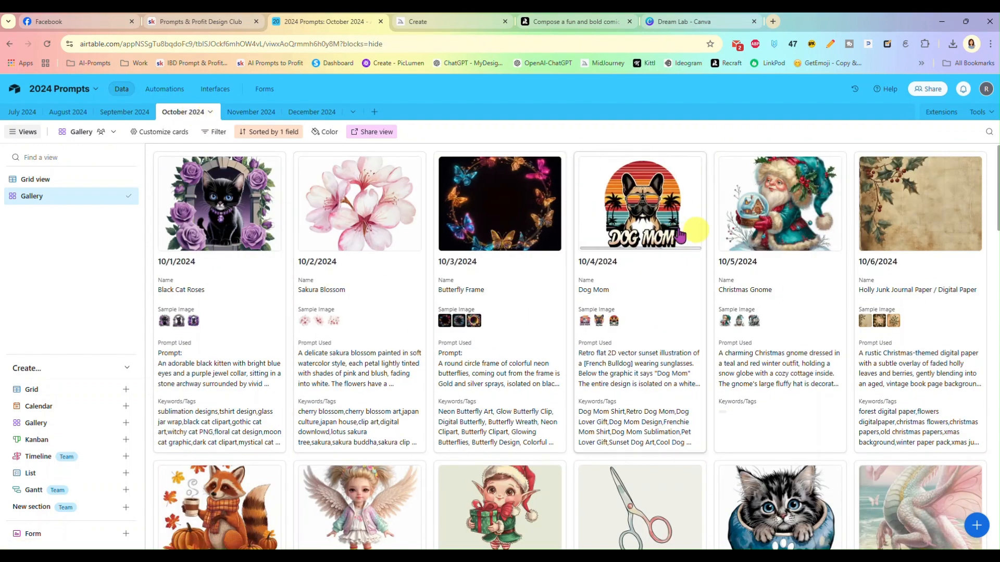
{"action": "left_click", "coordinate": [635, 358]}
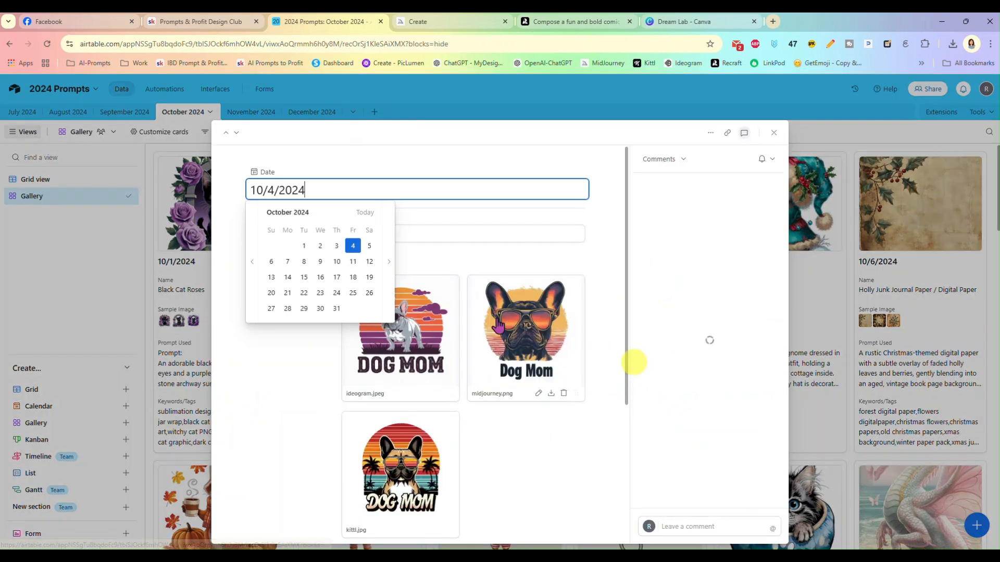
{"action": "scroll", "coordinate": [599, 260], "scroll_direction": "down", "scroll_amount": 5}
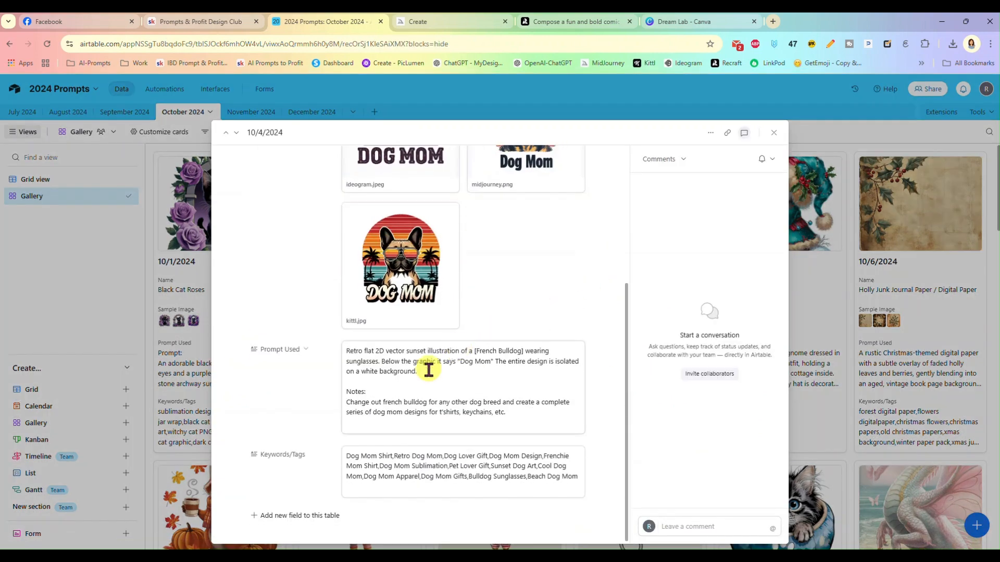
{"action": "left_click_drag", "start_coordinate": [417, 371], "coordinate": [347, 351]}
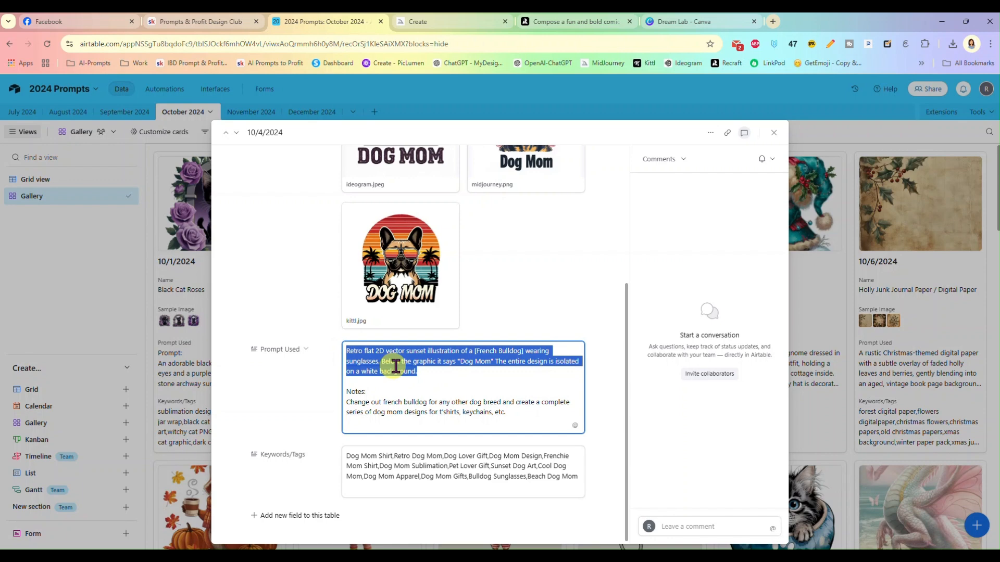
- Return to Canva Dream Lab, replace the prompt with the copied French Bulldog "Dog Mom" prompt and generate the images
{"action": "left_click", "coordinate": [672, 22]}
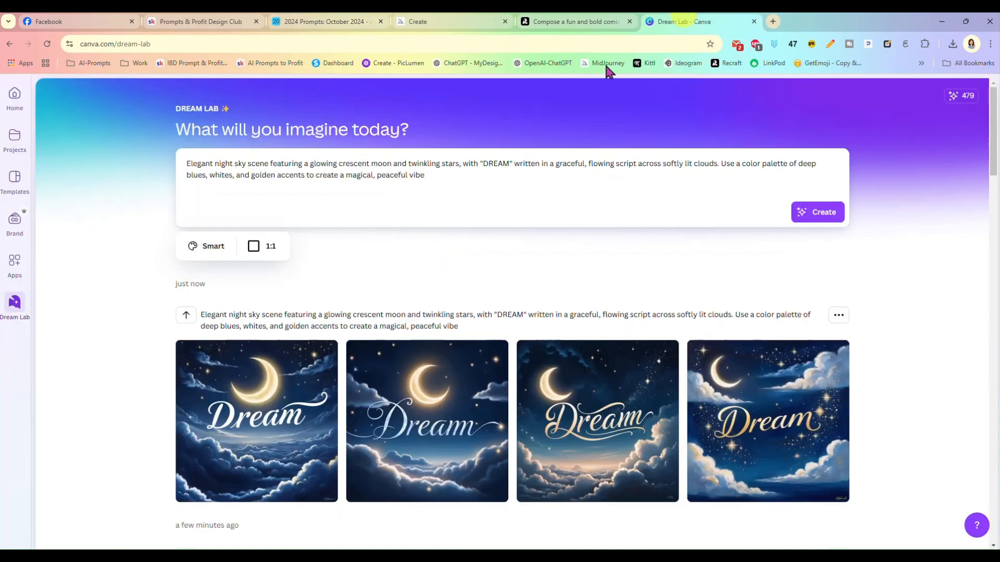
{"action": "key", "text": "ctrl+a"}
{"action": "key", "text": "ctrl+v"}
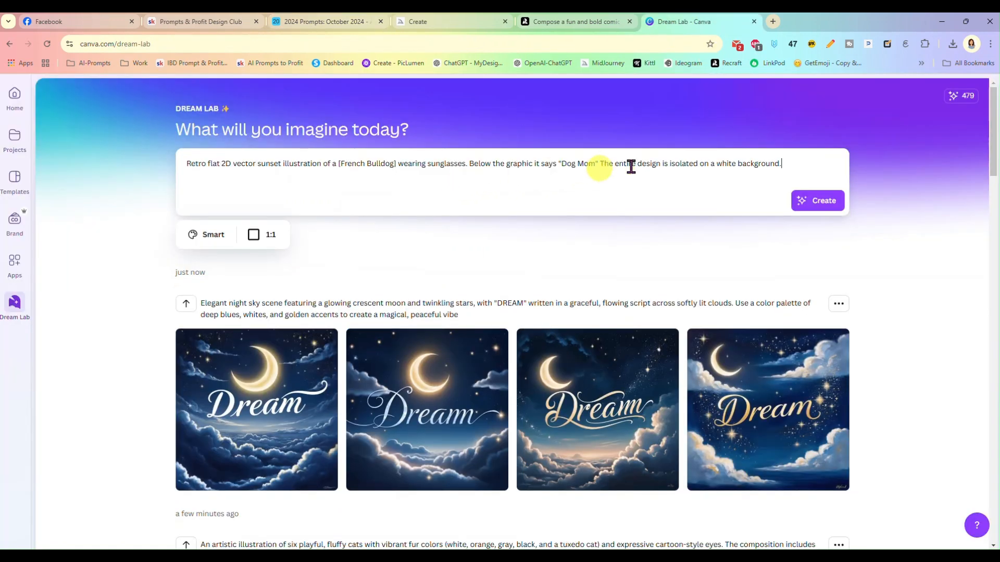
{"action": "left_click", "coordinate": [826, 203]}
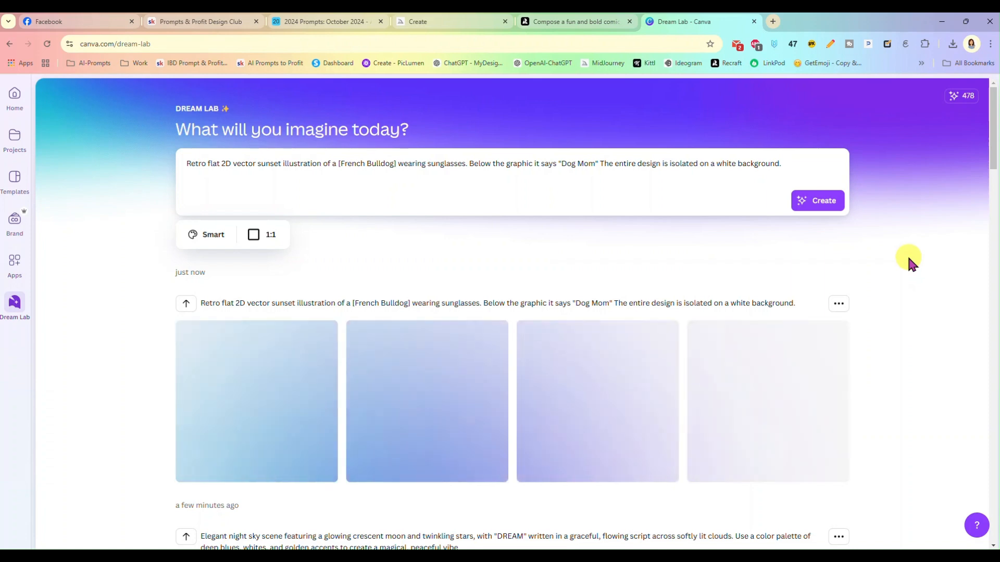
{"action": "mouse_move", "coordinate": [773, 398]}
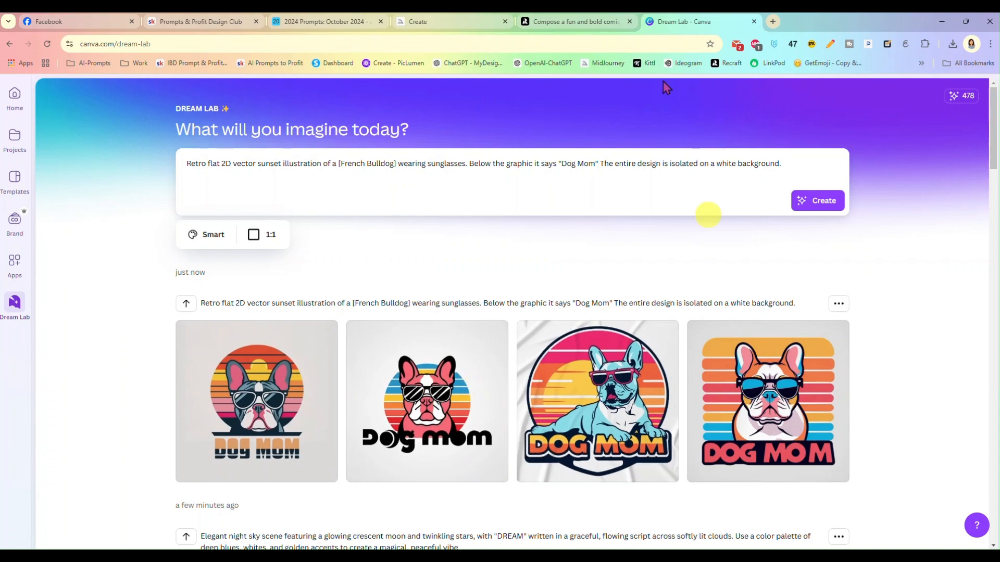
- In the Airtable prompts base, close the Dog Mom record, open the 10/19/2024 Rescued Favorite Breed record and copy its prompt
{"action": "left_click", "coordinate": [325, 21]}
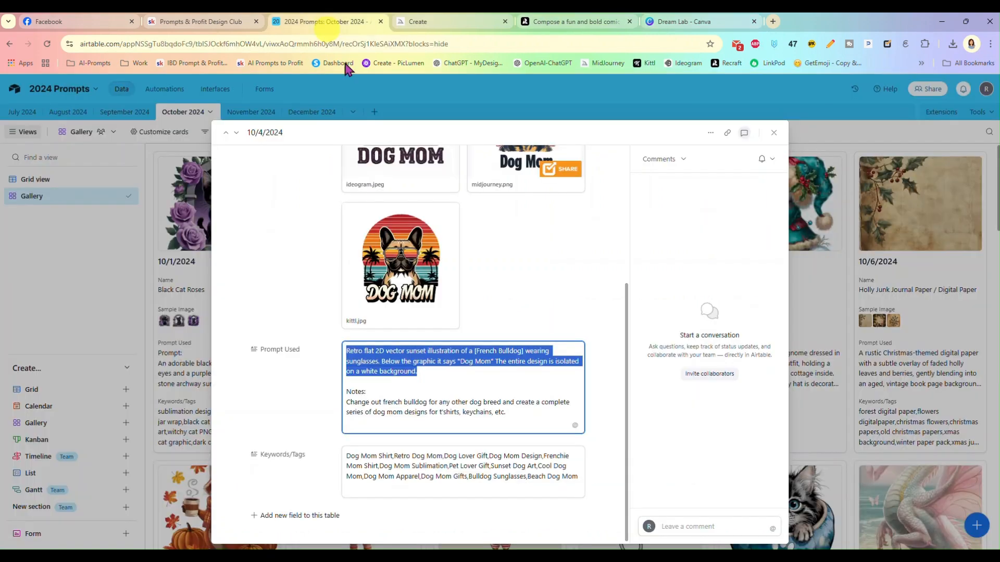
{"action": "left_click", "coordinate": [773, 132]}
{"action": "scroll", "coordinate": [625, 276], "scroll_direction": "down", "scroll_amount": 9}
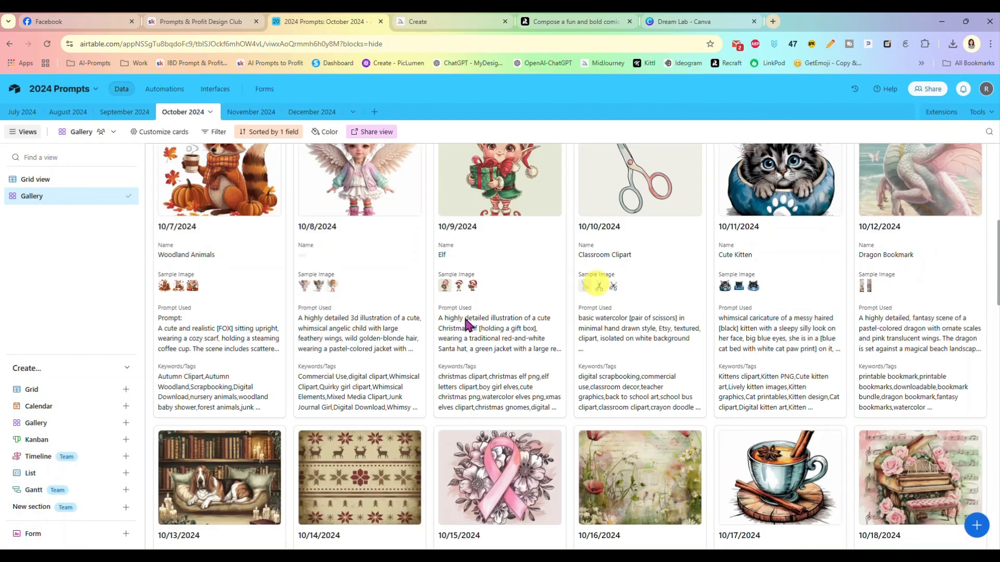
{"action": "scroll", "coordinate": [465, 317], "scroll_direction": "down", "scroll_amount": 10}
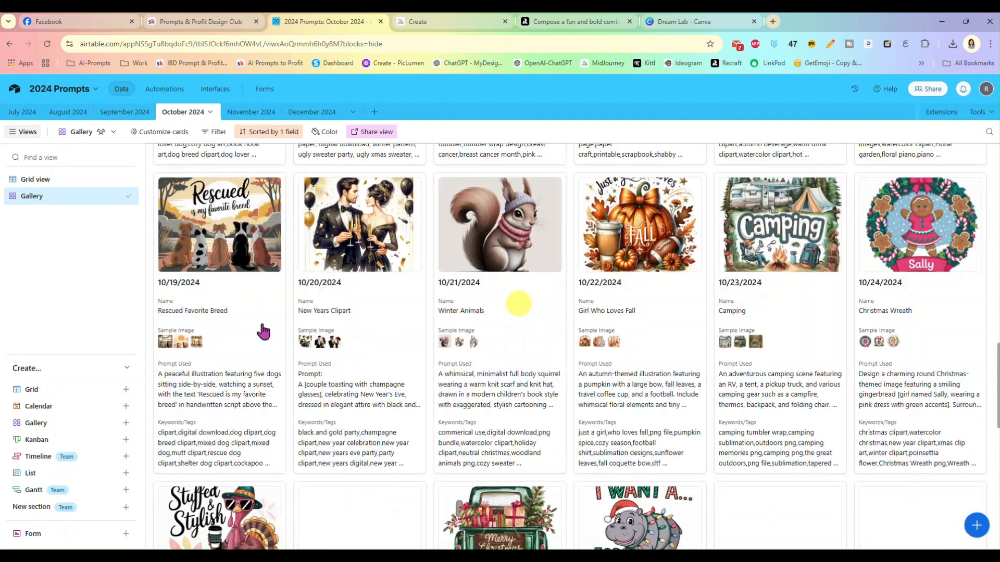
{"action": "left_click", "coordinate": [246, 317]}
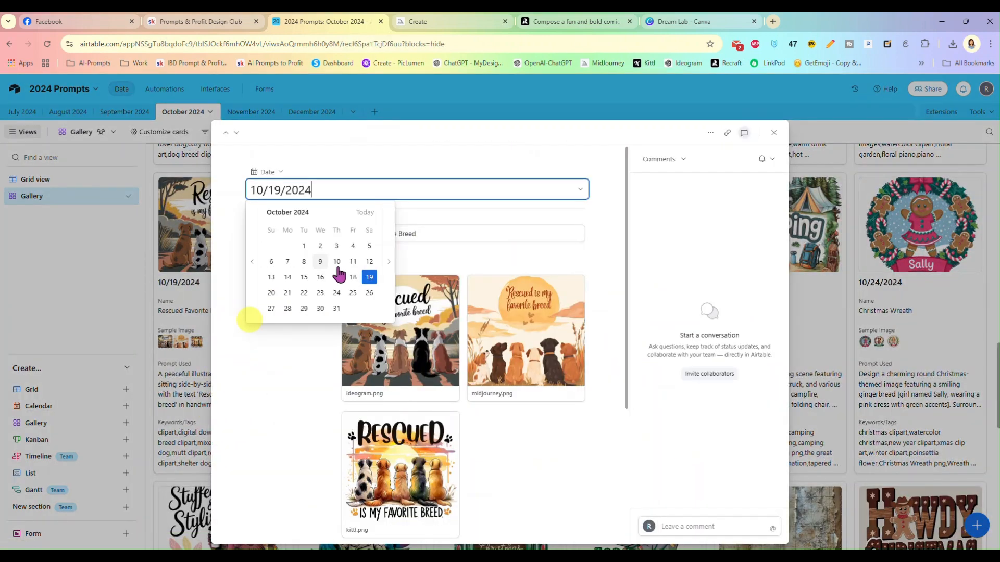
{"action": "scroll", "coordinate": [535, 386], "scroll_direction": "down", "scroll_amount": 4}
{"action": "left_click_drag", "start_coordinate": [558, 402], "coordinate": [346, 359]}
{"action": "key", "text": "ctrl+c"}
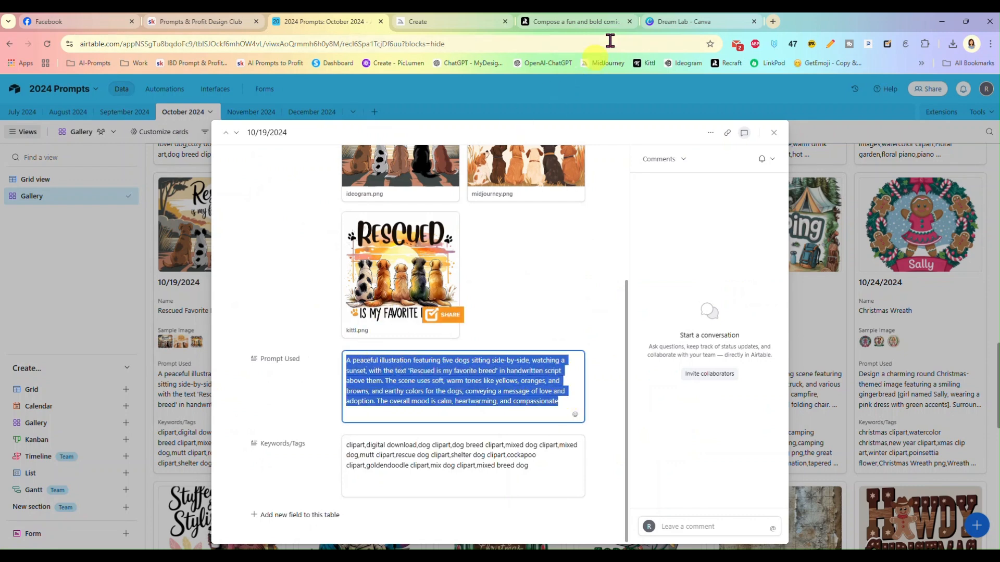
- Return to Canva Dream Lab, replace the prompt with the copied 'Rescued is my favorite breed' prompt and generate the images
{"action": "left_click", "coordinate": [680, 21]}
{"action": "triple_click", "coordinate": [441, 172]}
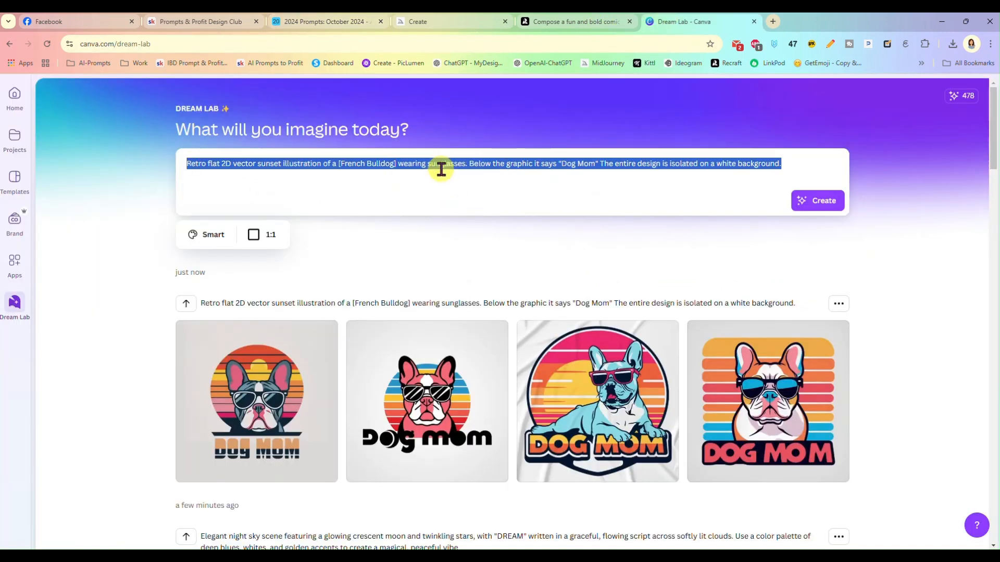
{"action": "key", "text": "ctrl+v"}
{"action": "left_click", "coordinate": [817, 216]}
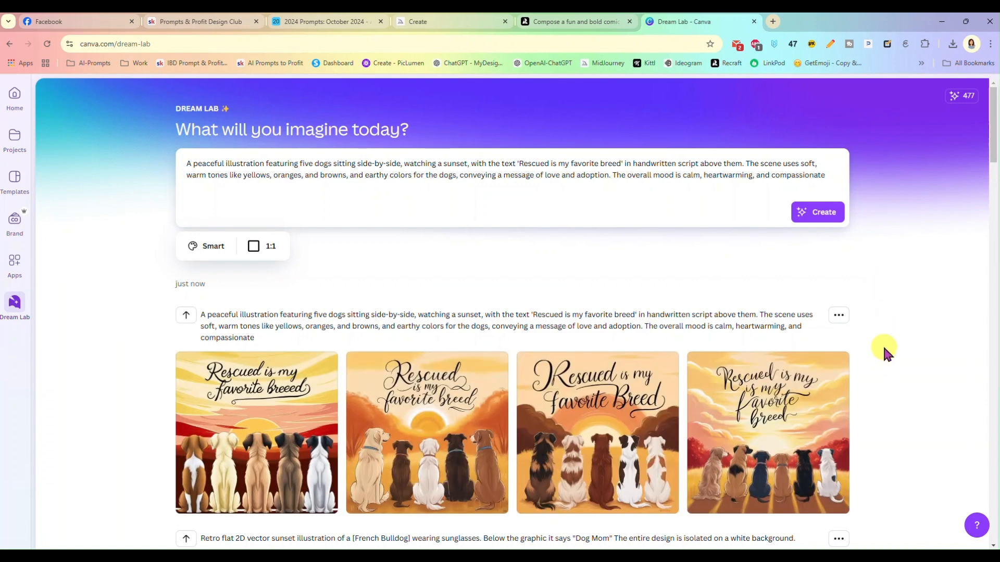
- Enlarge the first five-dog sunset image to examine its lettering, close the preview, and look over the earlier generated image sets
{"action": "scroll", "coordinate": [883, 352], "scroll_direction": "down", "scroll_amount": 3}
{"action": "left_click", "coordinate": [282, 276]}
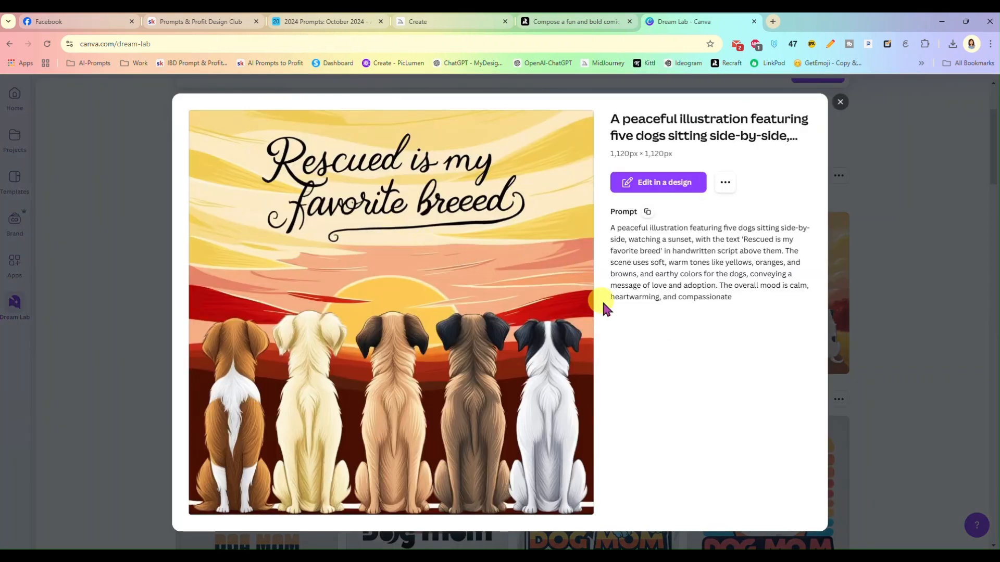
{"action": "left_click", "coordinate": [840, 102]}
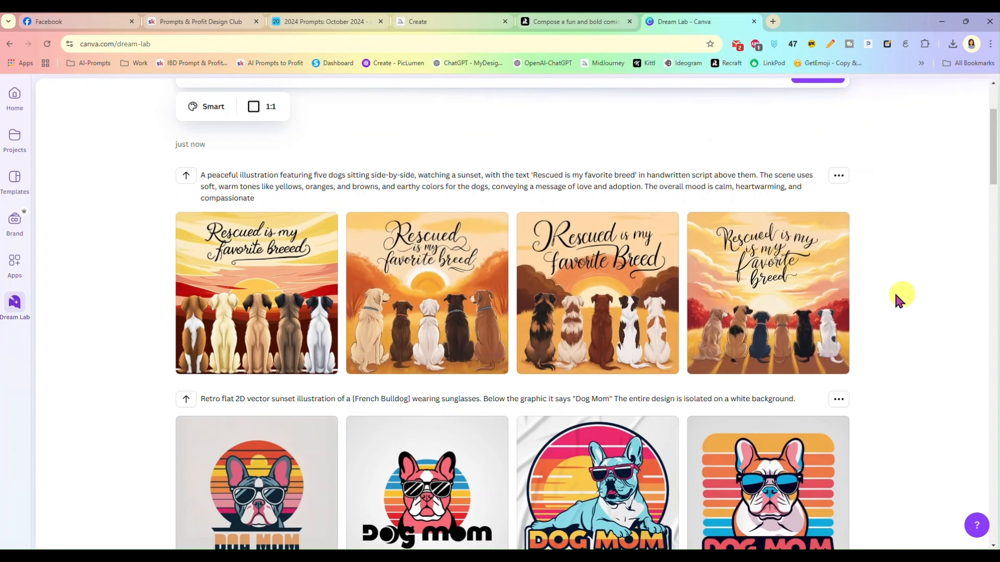
{"action": "scroll", "coordinate": [906, 288], "scroll_direction": "up", "scroll_amount": 3}
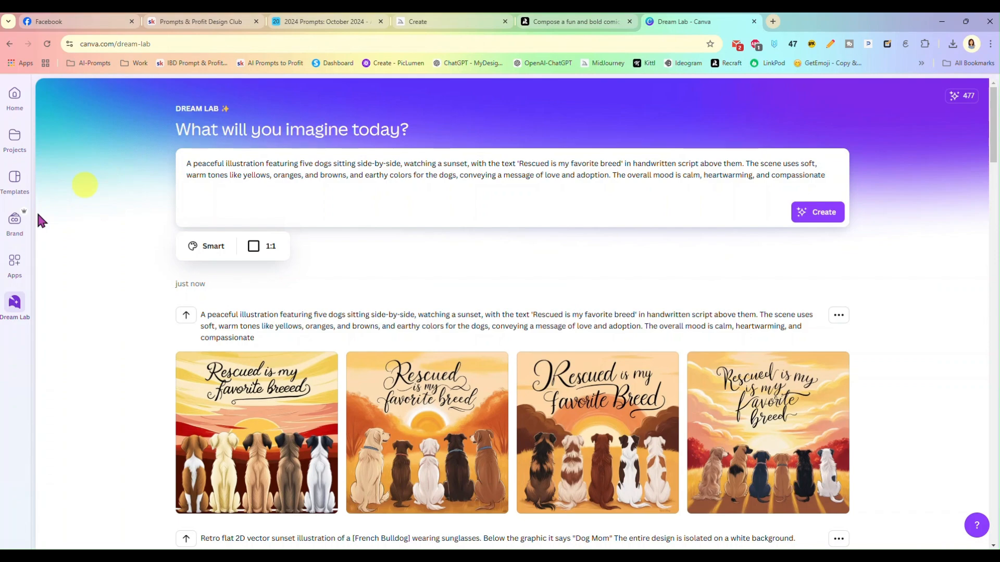
{"action": "scroll", "coordinate": [120, 274], "scroll_direction": "down", "scroll_amount": 5}
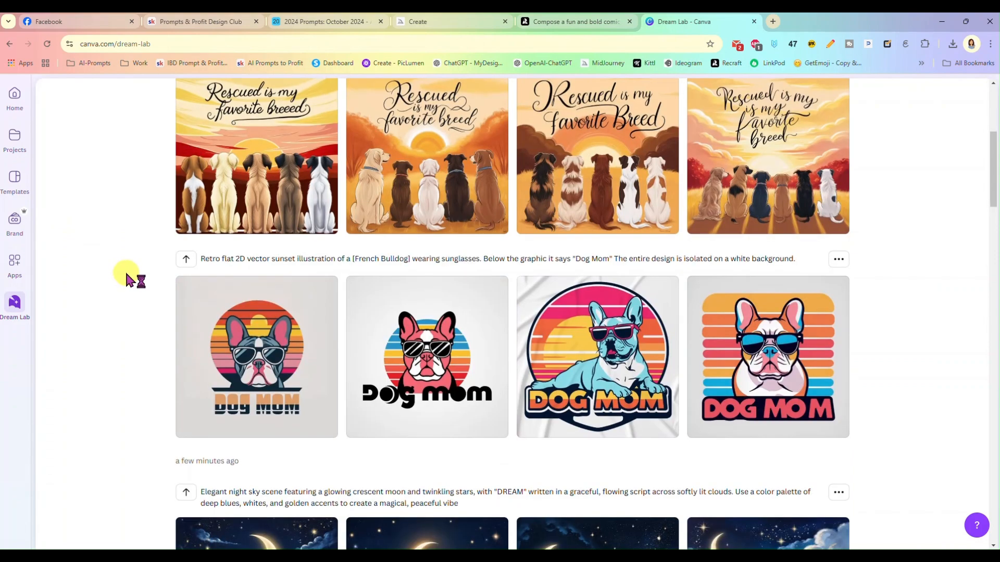
{"action": "scroll", "coordinate": [132, 276], "scroll_direction": "down", "scroll_amount": 8}
{"action": "scroll", "coordinate": [136, 276], "scroll_direction": "up", "scroll_amount": 3}
{"action": "scroll", "coordinate": [136, 276], "scroll_direction": "up", "scroll_amount": 10}
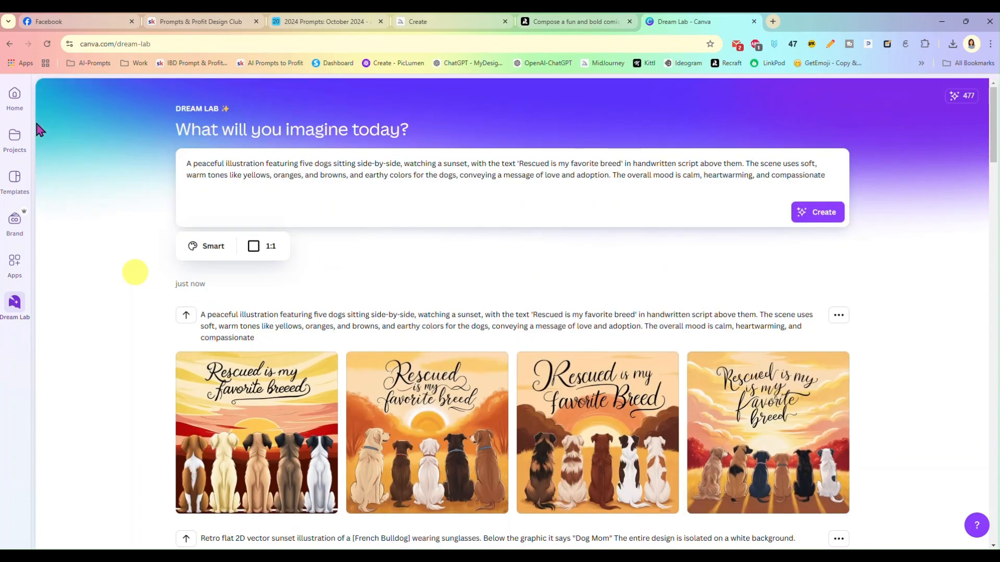